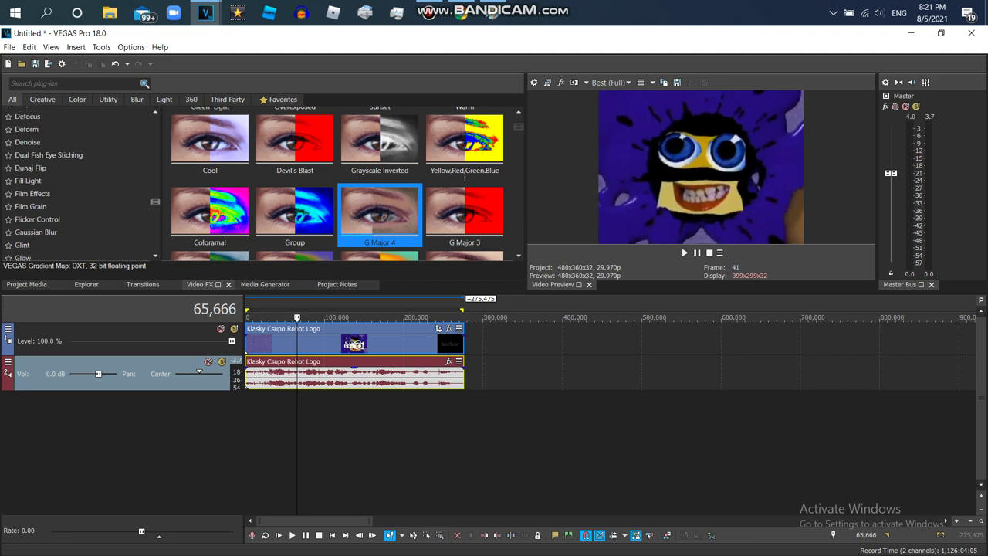
# Step: Apply the Deform effect's -100 Zoom preset to the Klasky Csupo Robot Logo video clip and set its amount to 0.750
pyautogui.moveTo(465, 207); pyautogui.dragTo(402, 342)
pyautogui.moveTo(172, 396); pyautogui.dragTo(232, 397)
pyautogui.write('75')
pyautogui.press('Tab')
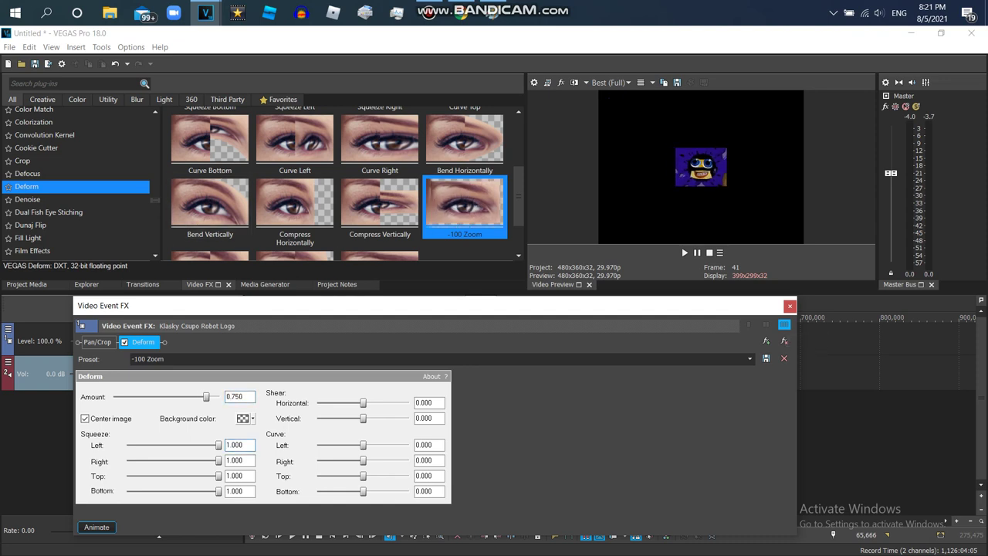
pyautogui.click(790, 307)
# Step: Duplicate the video track and add the Wave effect's Reset to None preset to the clip on the lower video track
pyautogui.rightClick(641, 344)
pyautogui.click(678, 228)
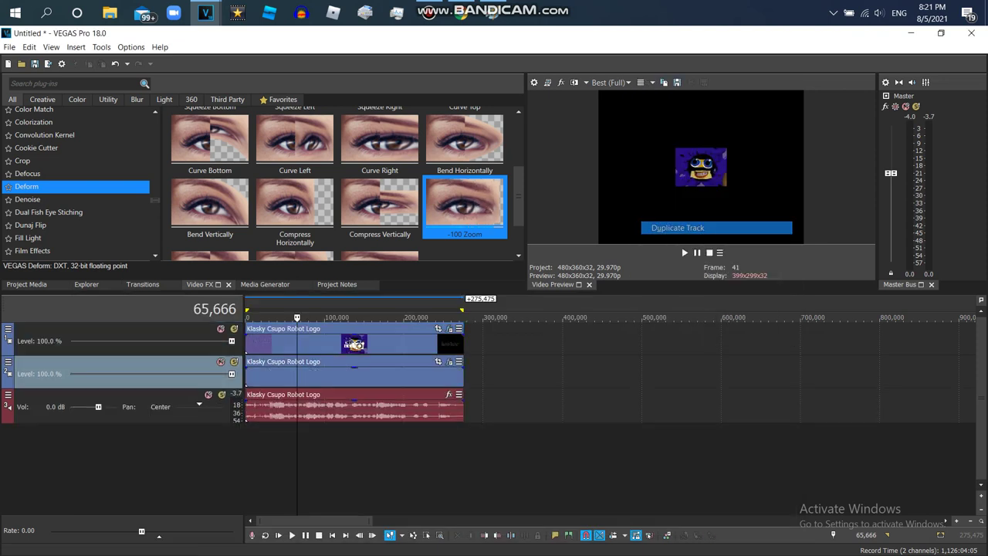
pyautogui.scroll(-15, 77, 182)
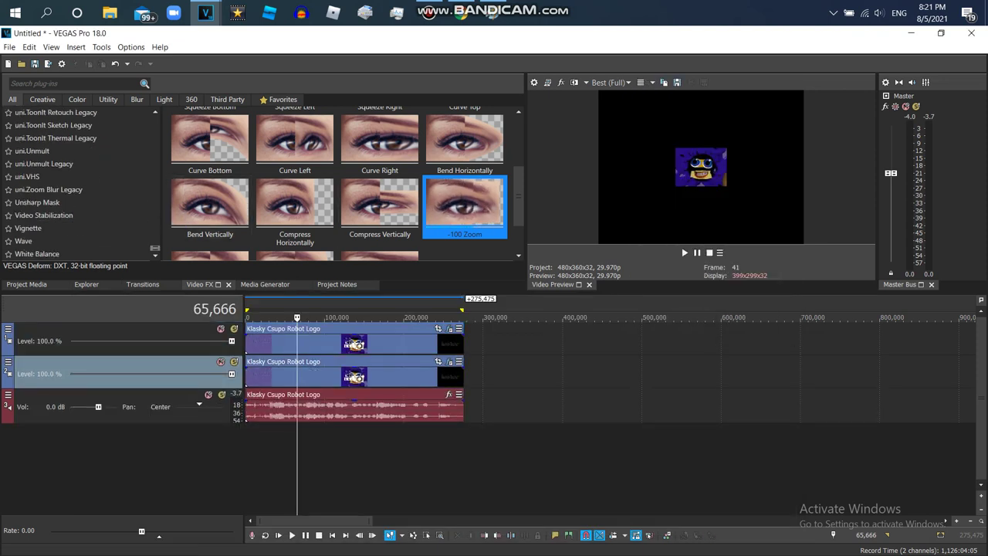
pyautogui.scroll(6, 77, 181)
pyautogui.moveTo(155, 239); pyautogui.dragTo(155, 248)
pyautogui.click(77, 241)
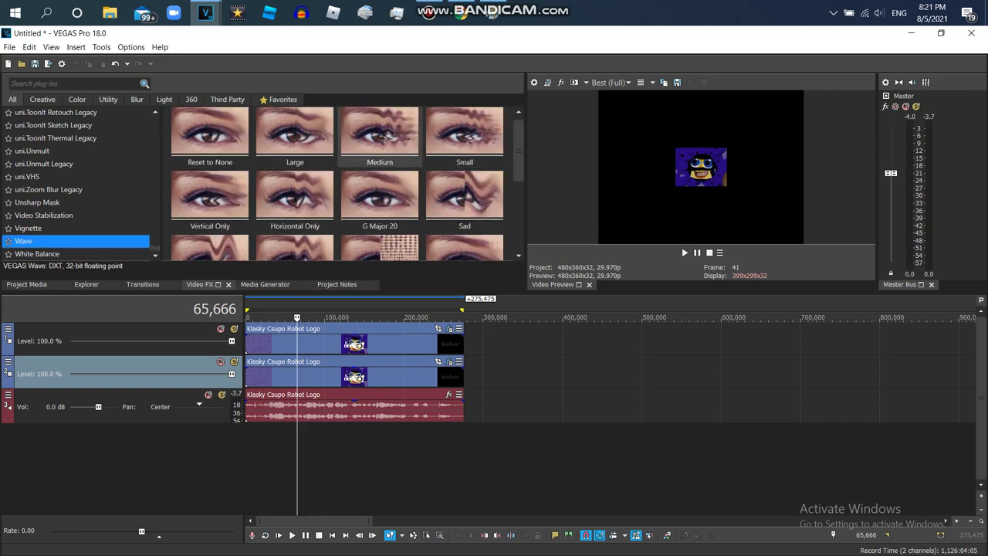
pyautogui.moveTo(210, 139); pyautogui.dragTo(354, 376)
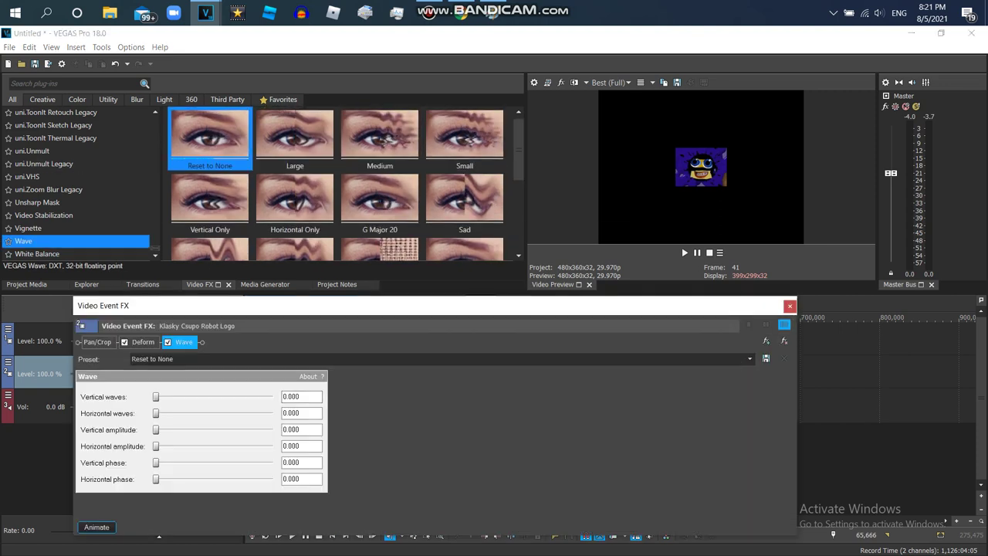
# Step: Set the Wave's vertical and horizontal amplitudes to 0.500 and its vertical and horizontal phases to 0.855
pyautogui.moveTo(156, 430); pyautogui.dragTo(274, 430)
pyautogui.moveTo(170, 446); pyautogui.dragTo(272, 447)
pyautogui.moveTo(155, 462); pyautogui.dragTo(171, 463)
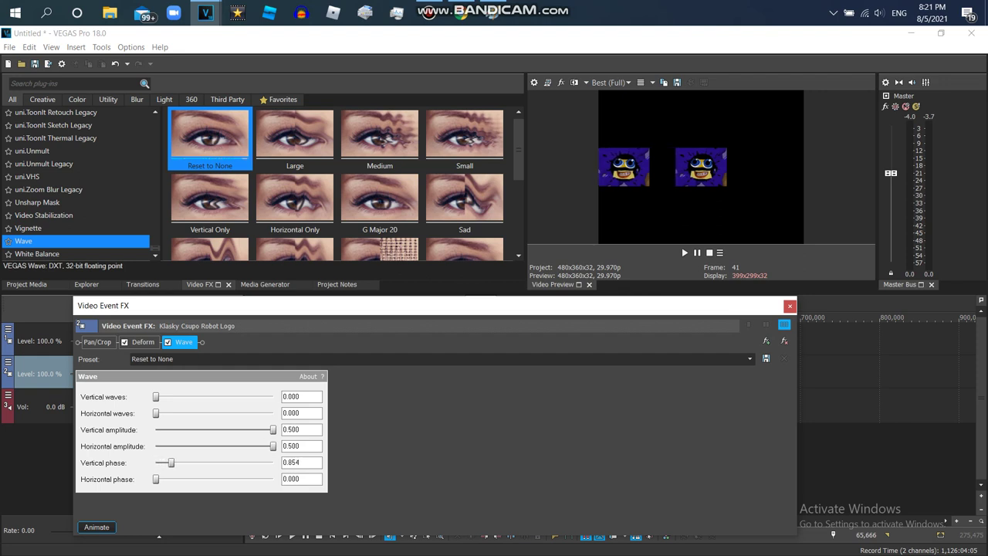
pyautogui.moveTo(300, 462); pyautogui.dragTo(289, 479)
pyautogui.write('855')
pyautogui.press('Return')
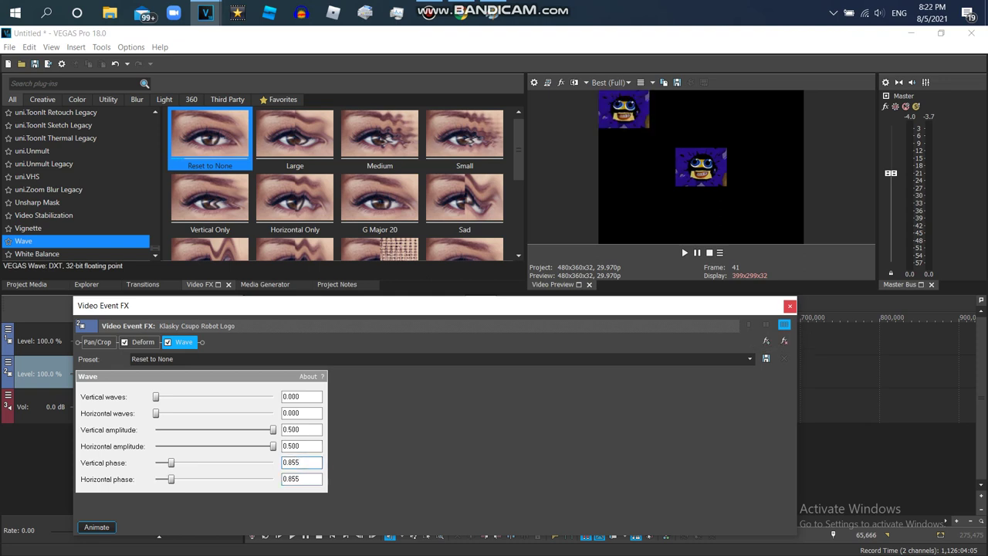
# Step: Add a second Wave with the Reset to None preset to the lower clip, using 0.500 for both amplitudes and 4.600 for both phases
pyautogui.moveTo(210, 139); pyautogui.dragTo(309, 394)
pyautogui.moveTo(156, 430); pyautogui.dragTo(273, 430)
pyautogui.moveTo(155, 446); pyautogui.dragTo(273, 447)
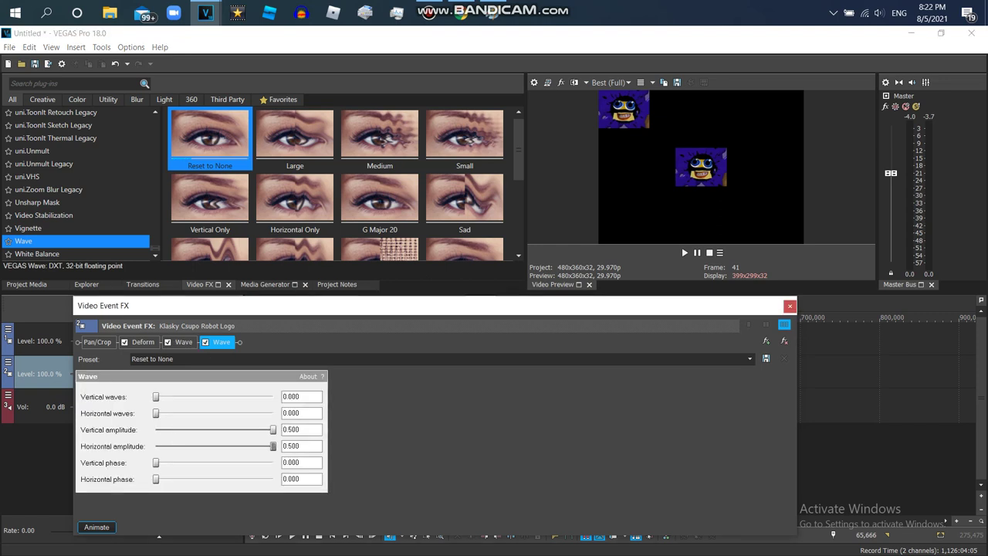
pyautogui.moveTo(155, 463); pyautogui.dragTo(240, 462)
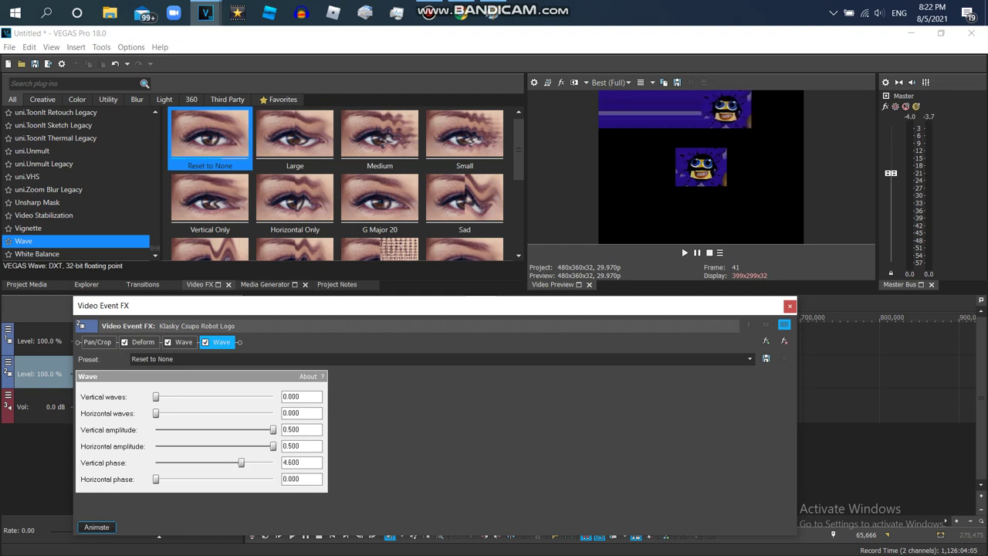
pyautogui.moveTo(155, 479); pyautogui.dragTo(241, 479)
pyautogui.moveTo(303, 479); pyautogui.dragTo(296, 479)
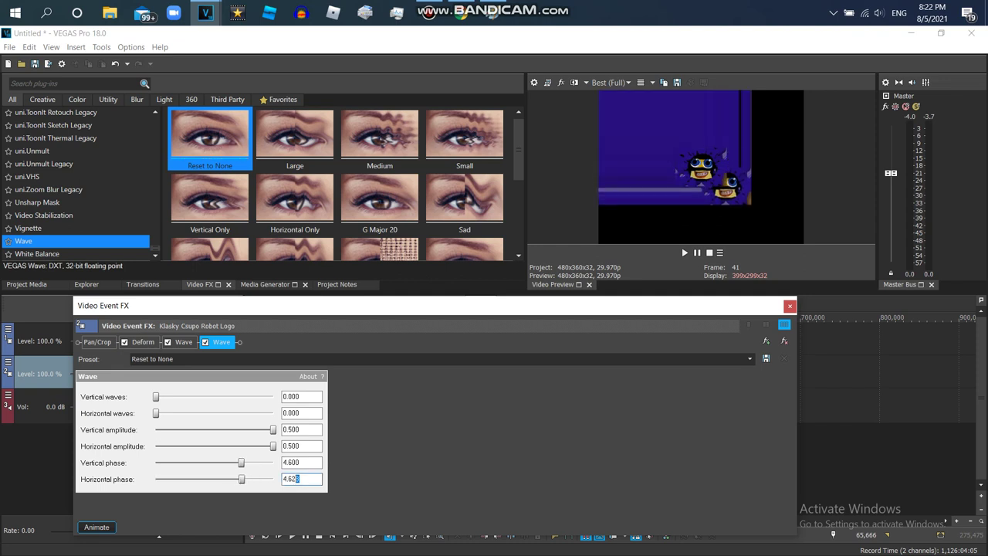
pyautogui.write('00')
pyautogui.click(290, 462)
pyautogui.click(317, 286)
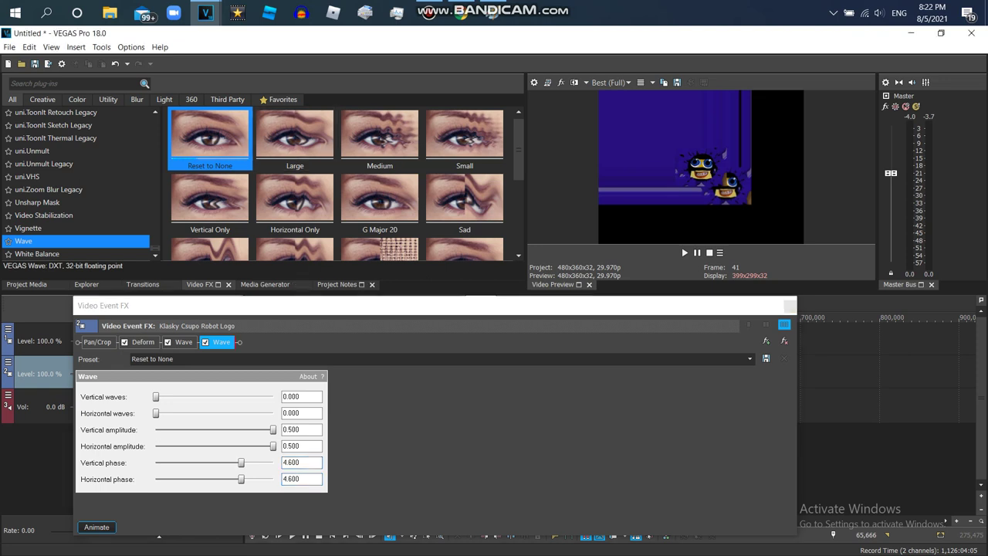
# Step: Add a third Wave with the Reset to None preset to the lower clip and set both of its amplitudes to 0.500
pyautogui.moveTo(210, 137); pyautogui.dragTo(402, 417)
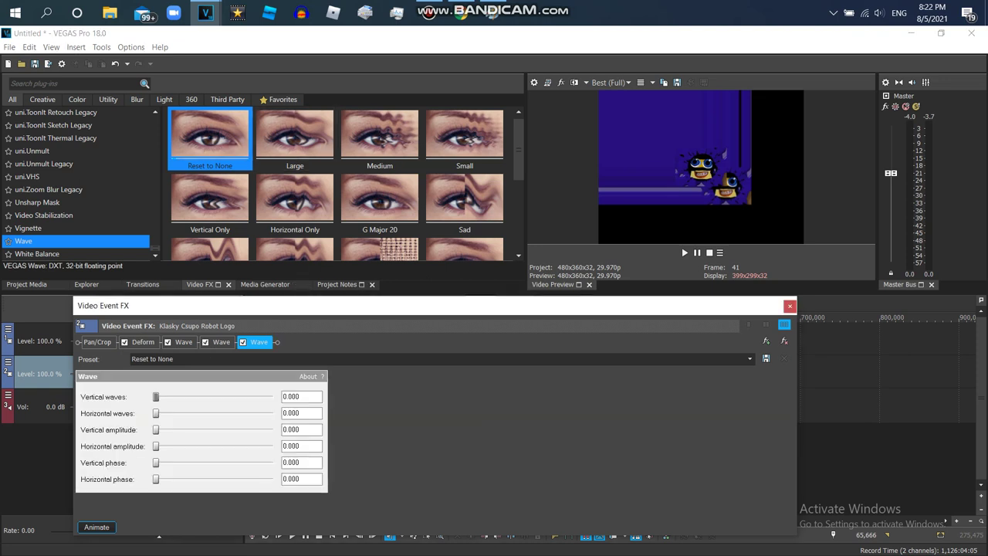
pyautogui.moveTo(159, 462)
pyautogui.mouseDown()
pyautogui.moveTo(203, 463)
pyautogui.moveTo(174, 462)
pyautogui.mouseUp()
pyautogui.moveTo(156, 430); pyautogui.dragTo(273, 430)
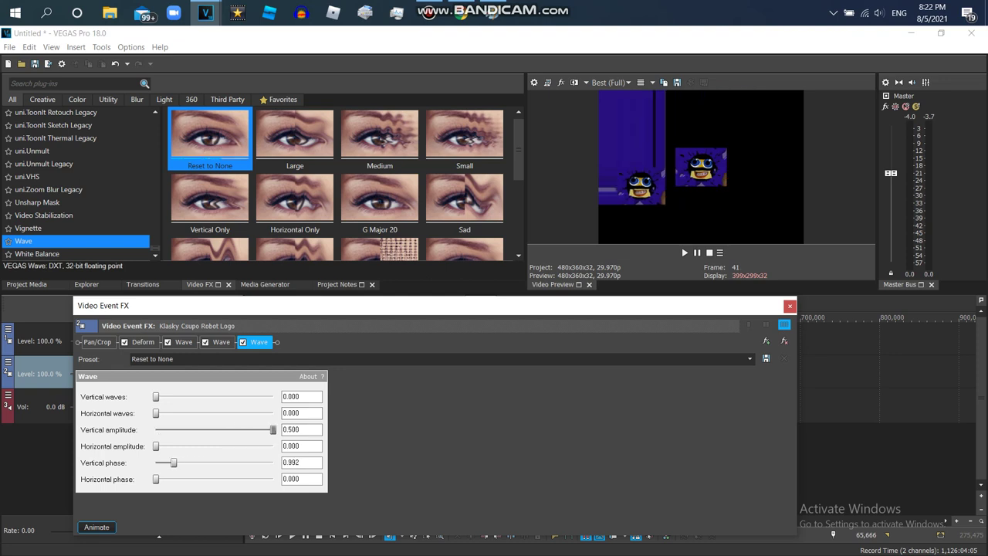
pyautogui.moveTo(180, 446); pyautogui.dragTo(273, 446)
# Step: Set the third Wave's vertical and horizontal phases to 3.675
pyautogui.moveTo(173, 463); pyautogui.dragTo(224, 462)
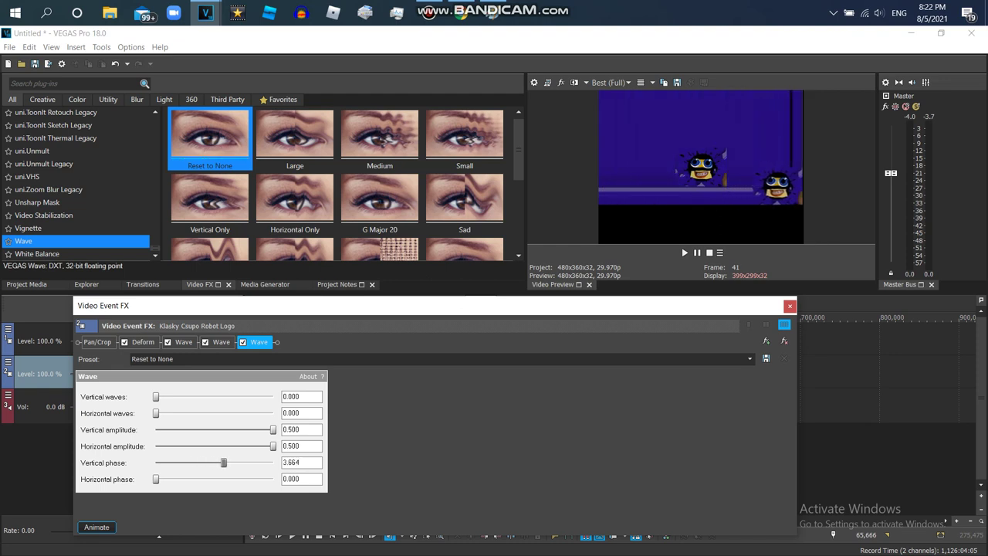
pyautogui.moveTo(302, 462); pyautogui.dragTo(295, 462)
pyautogui.write('75')
pyautogui.press('Tab')
pyautogui.moveTo(303, 462); pyautogui.dragTo(295, 462)
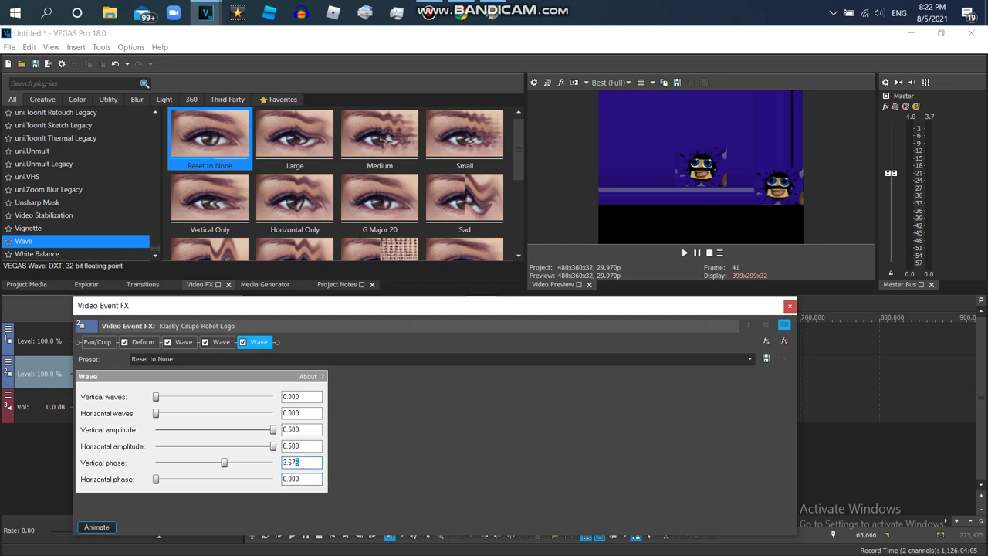
pyautogui.press('Tab')
pyautogui.write('3')
pyautogui.press('Tab')
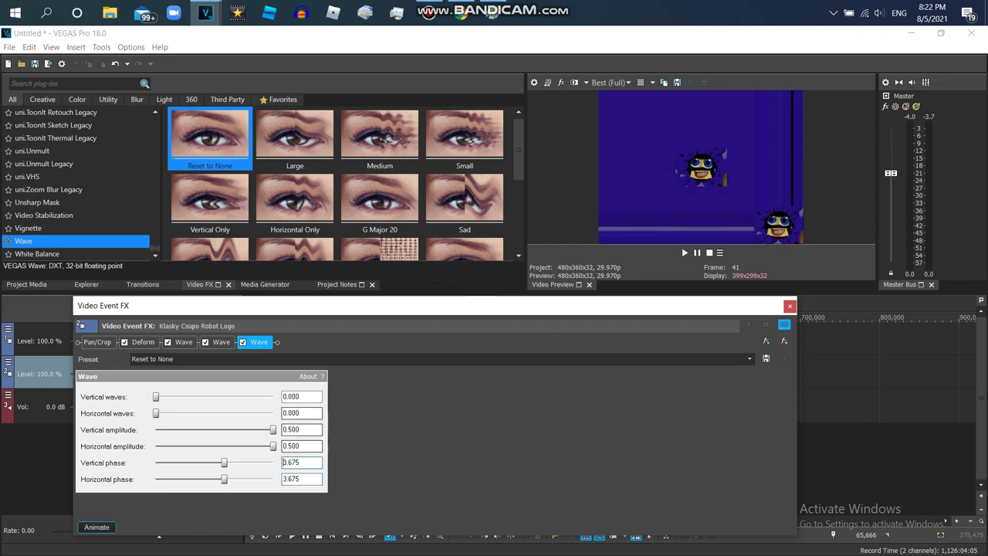
# Step: Add a fourth Wave with the Reset to None preset to the lower clip and set both of its amplitudes to 0.500
pyautogui.moveTo(210, 141); pyautogui.dragTo(300, 444)
pyautogui.moveTo(155, 430); pyautogui.dragTo(273, 429)
pyautogui.moveTo(155, 446); pyautogui.dragTo(274, 446)
# Step: Change the upper video track's compositing mode so its clip can be compared with the copy on the track below
pyautogui.moveTo(232, 305); pyautogui.dragTo(178, 305)
pyautogui.click(8, 329)
pyautogui.moveTo(84, 407)
pyautogui.click(170, 394)
# Step: Set the fourth Wave's vertical phase to about 0.827, and change the third Wave's vertical and horizontal phases to 3.680
pyautogui.moveTo(161, 461); pyautogui.dragTo(175, 462)
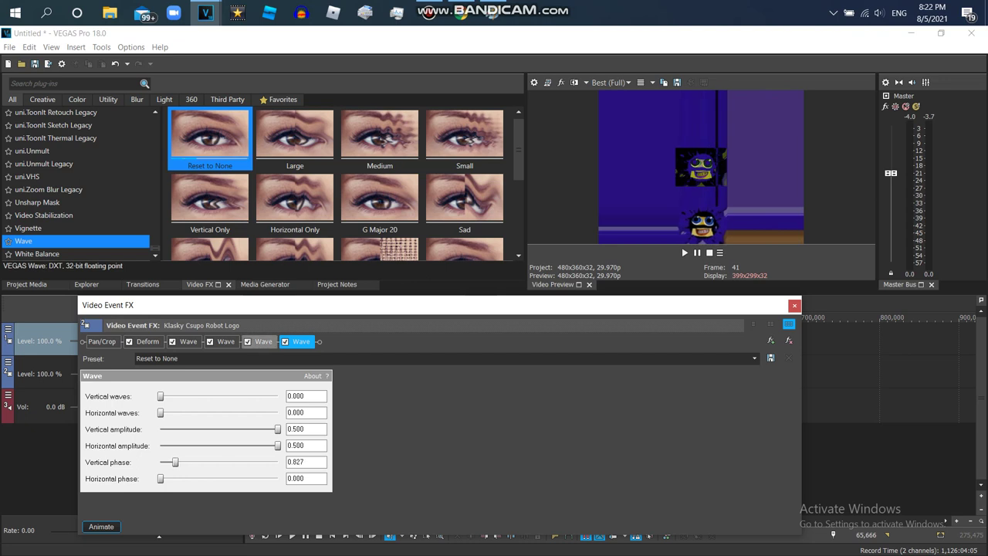
pyautogui.click(262, 341)
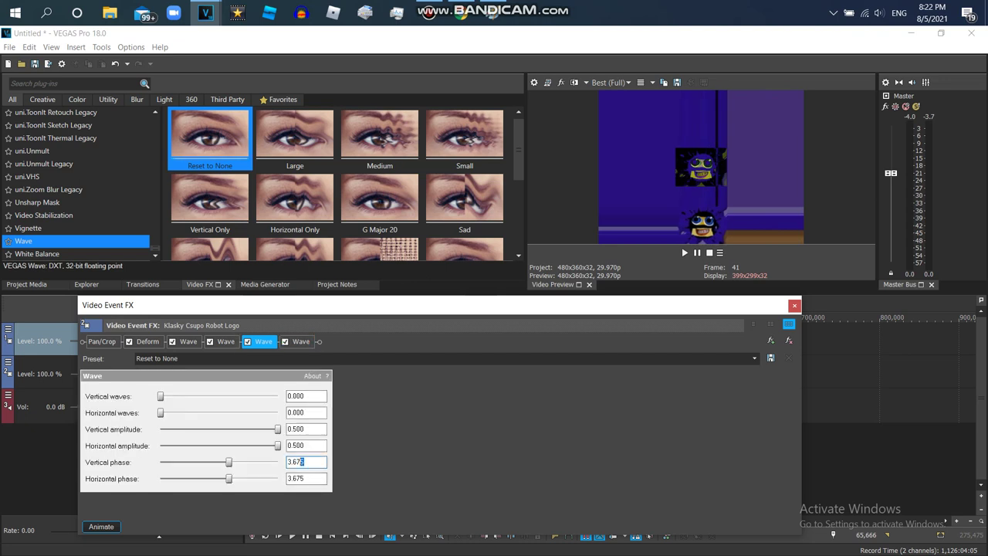
pyautogui.write('80')
pyautogui.press('Tab')
pyautogui.write('80')
pyautogui.click(304, 462)
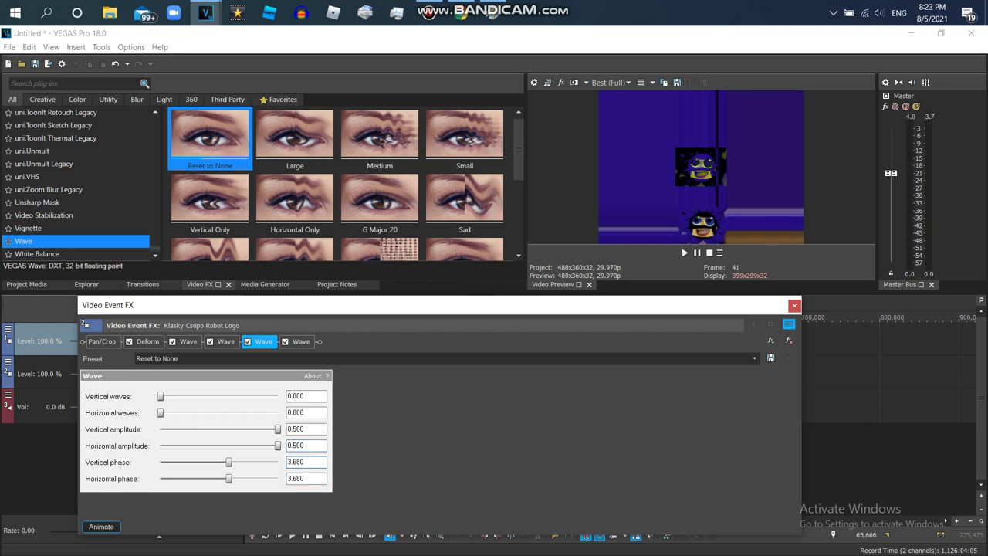
# Step: Set the fourth Wave's vertical and horizontal phases to 0.854
pyautogui.click(301, 342)
pyautogui.moveTo(175, 462); pyautogui.dragTo(175, 462)
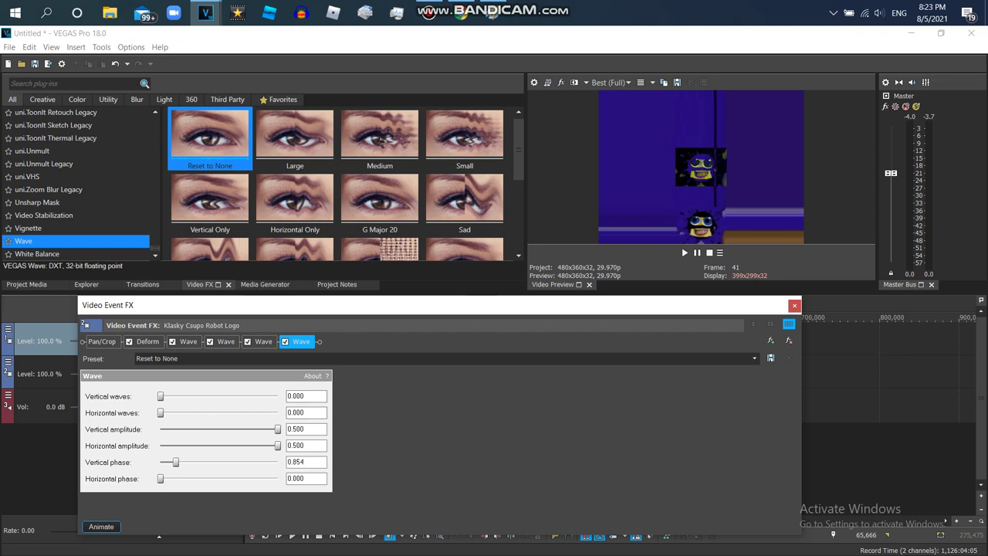
pyautogui.click(310, 479)
pyautogui.click(288, 461)
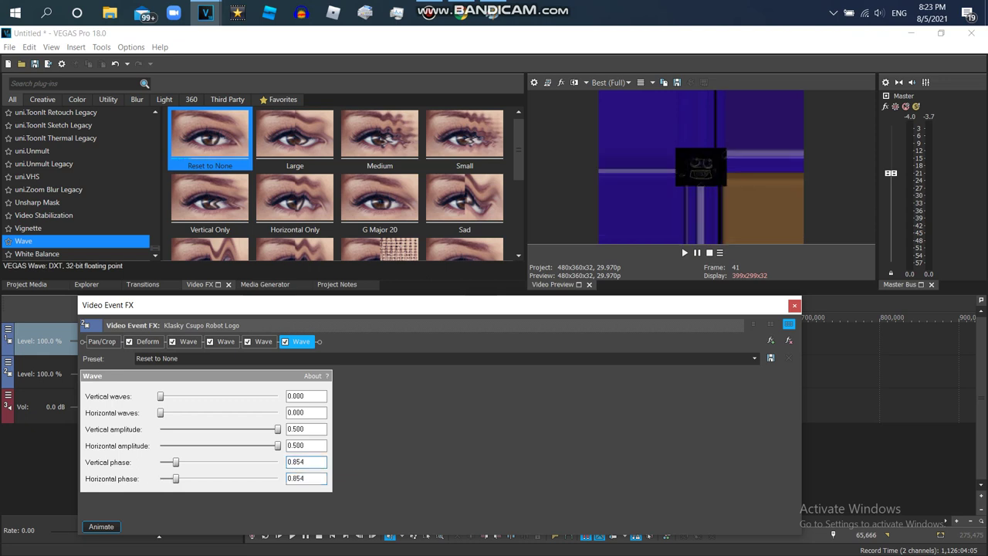
# Step: Try slightly lower vertical and horizontal phases for the fourth Wave, down to 0.849, to align both copies
pyautogui.moveTo(305, 478)
pyautogui.mouseDown()
pyautogui.moveTo(288, 478)
pyautogui.moveTo(300, 479)
pyautogui.mouseUp()
pyautogui.click(288, 462)
pyautogui.write('0')
pyautogui.press('Tab')
pyautogui.click(289, 461)
pyautogui.moveTo(306, 462); pyautogui.dragTo(300, 479)
pyautogui.write('45')
pyautogui.hotkey('shift', 'Tab')
pyautogui.write('7')
pyautogui.moveTo(305, 478); pyautogui.dragTo(301, 478)
pyautogui.write('7')
pyautogui.click(287, 462)
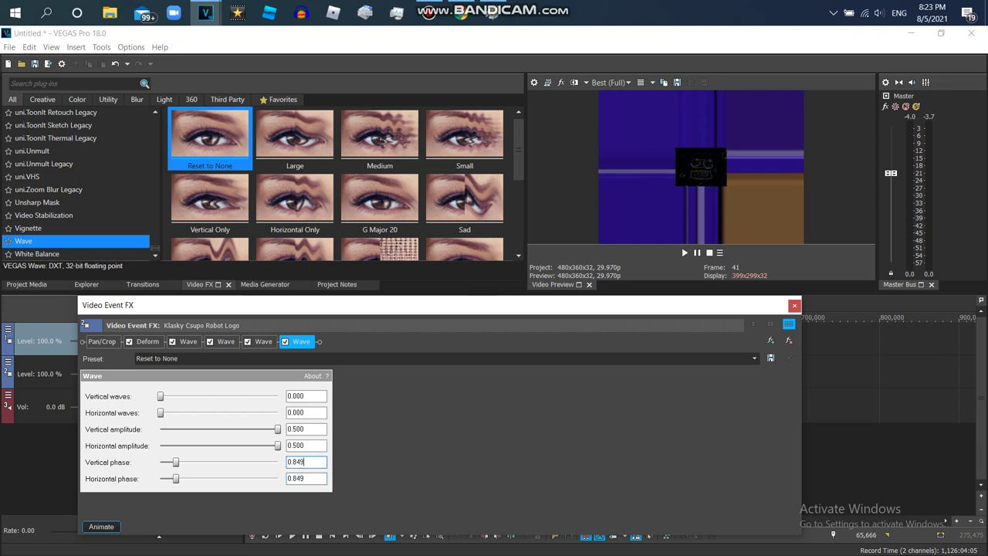
# Step: Fine-tune the fourth Wave's horizontal and vertical phases to about 0.850
pyautogui.click(306, 479)
pyautogui.write('50')
pyautogui.press('Tab')
pyautogui.press('Right')
pyautogui.write('1')
pyautogui.hotkey('shift', 'Tab')
pyautogui.hotkey('shift', 'Tab')
# Step: Close the effect settings and delete the upper video track, keeping the track with the Wave effects
pyautogui.click(794, 305)
pyautogui.rightClick(476, 341)
pyautogui.click(498, 237)
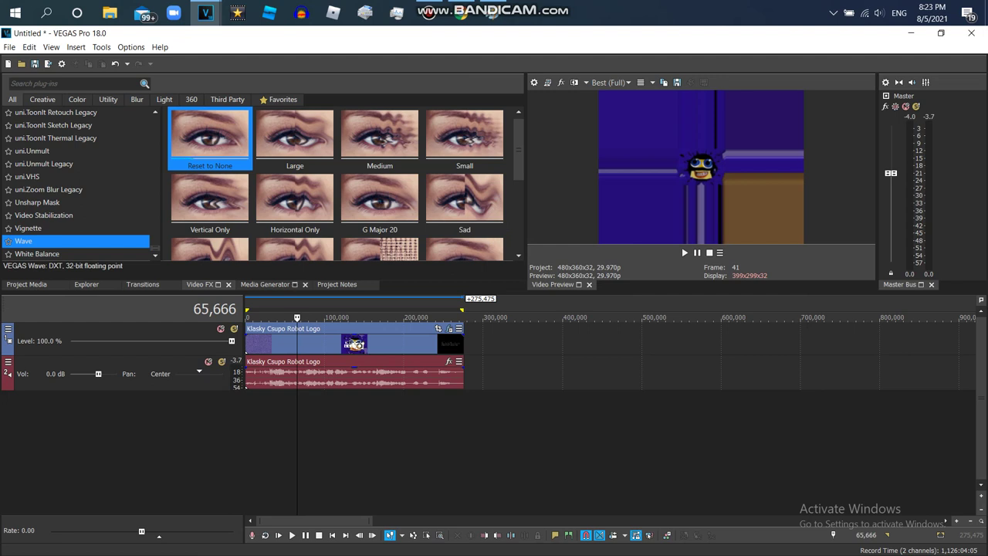
# Step: Add a second Deform effect with the -100 Zoom preset to the remaining video clip
pyautogui.scroll(3, 155, 245)
pyautogui.scroll(15, 77, 186)
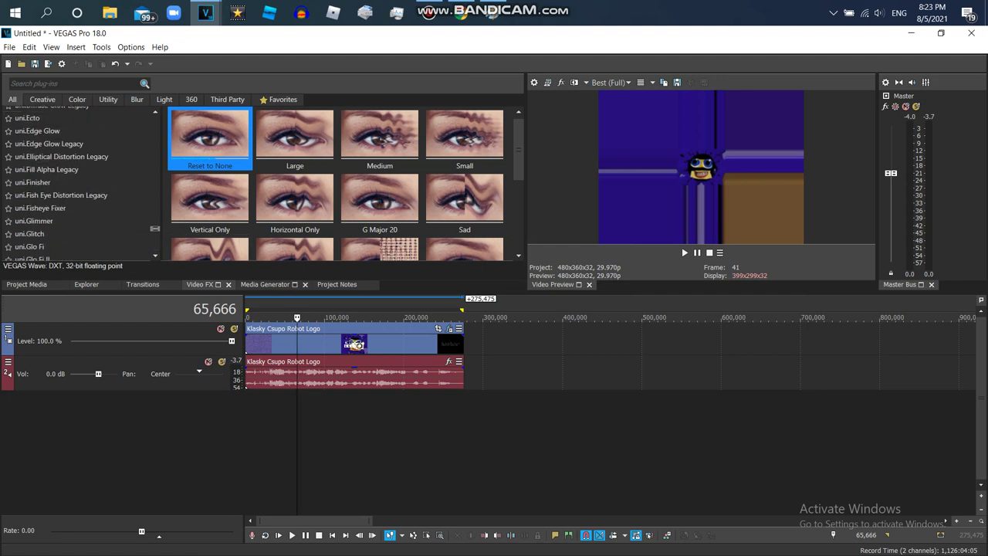
pyautogui.scroll(4, 77, 179)
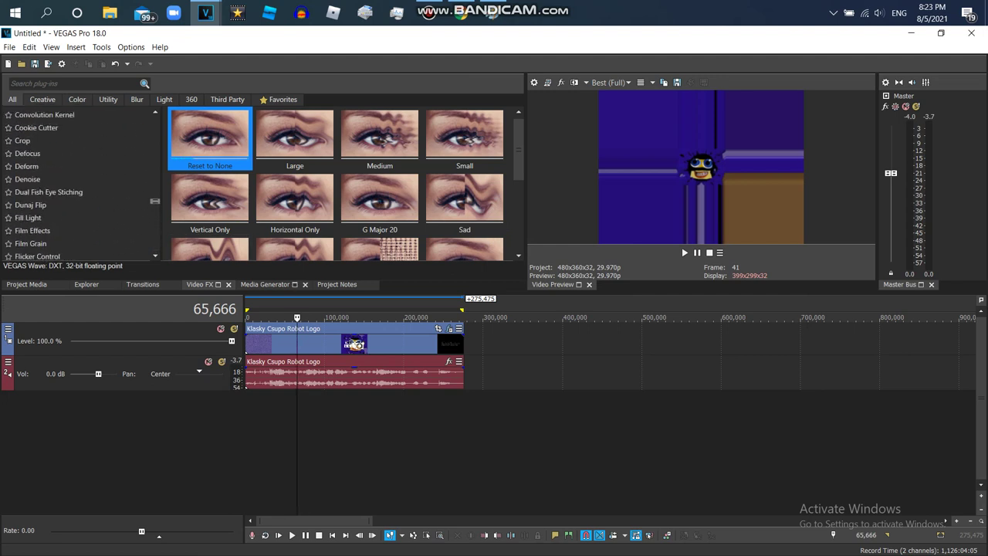
pyautogui.click(27, 166)
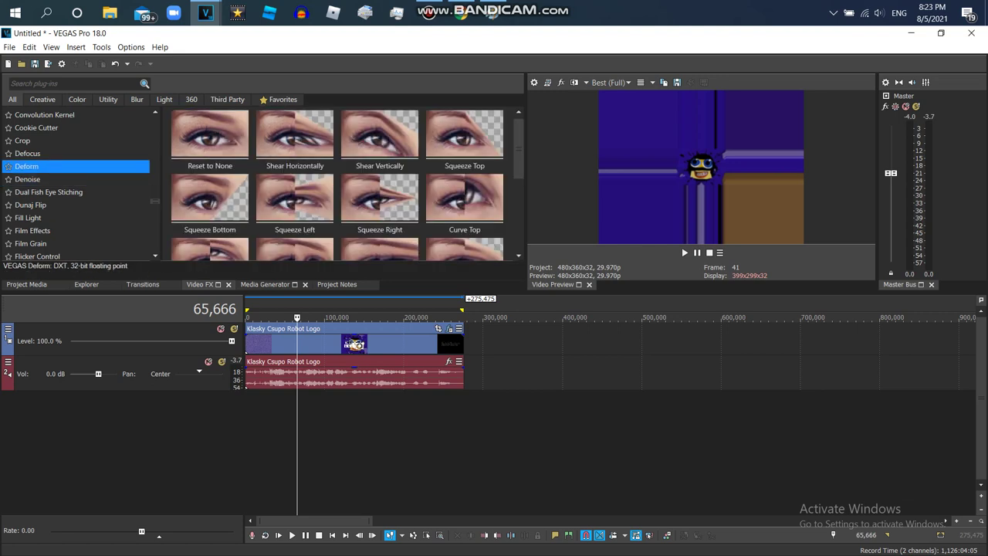
pyautogui.moveTo(519, 150); pyautogui.dragTo(519, 222)
pyautogui.moveTo(465, 142); pyautogui.dragTo(402, 344)
# Step: Disable all four Wave effects and set the second Deform's amount to -1.000
pyautogui.click(284, 341)
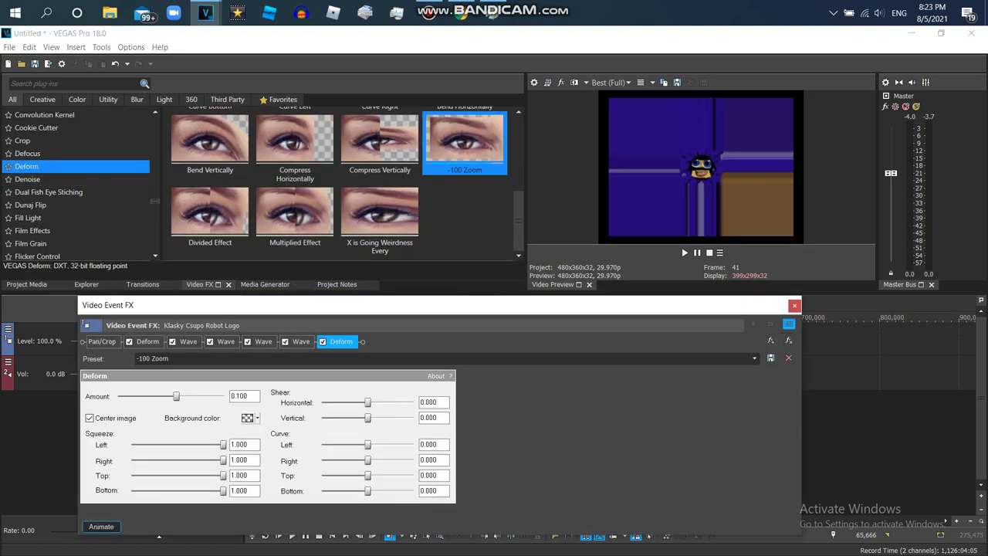
pyautogui.click(248, 342)
pyautogui.click(210, 341)
pyautogui.click(172, 341)
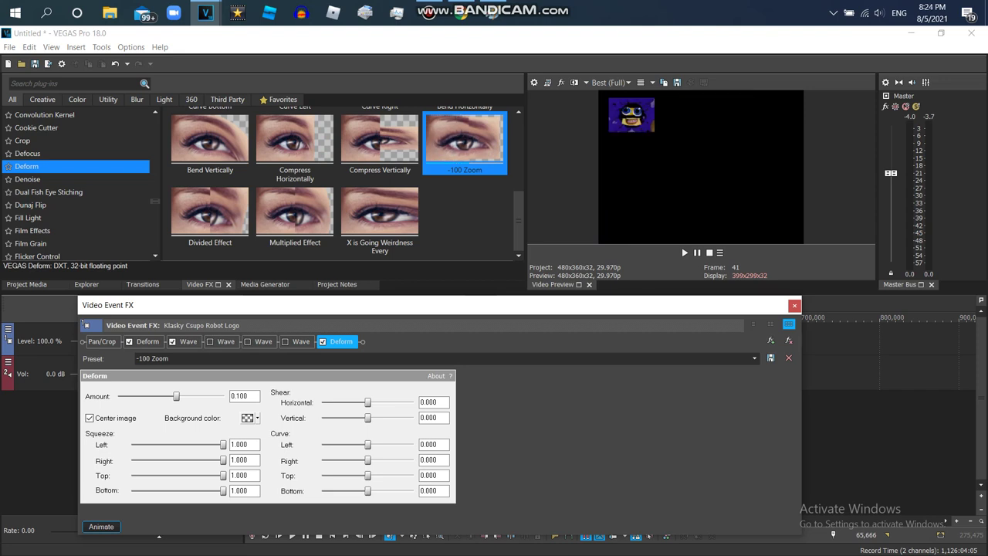
pyautogui.moveTo(176, 396); pyautogui.dragTo(118, 396)
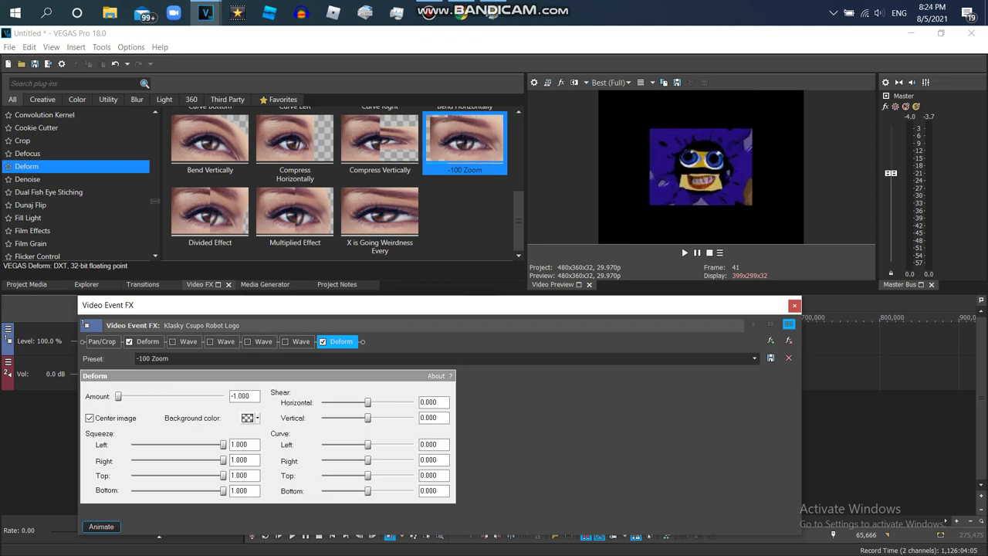
# Step: Add a third Deform with the -100 Zoom preset and an amount of -1.000, and re-enable all four Wave effects
pyautogui.moveTo(464, 142); pyautogui.dragTo(263, 339)
pyautogui.moveTo(176, 396); pyautogui.dragTo(118, 396)
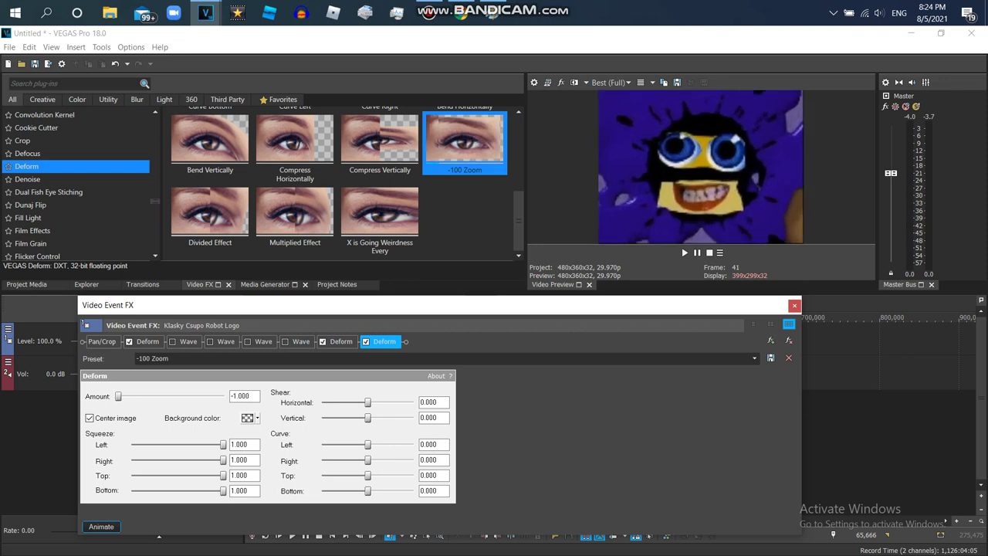
pyautogui.click(286, 341)
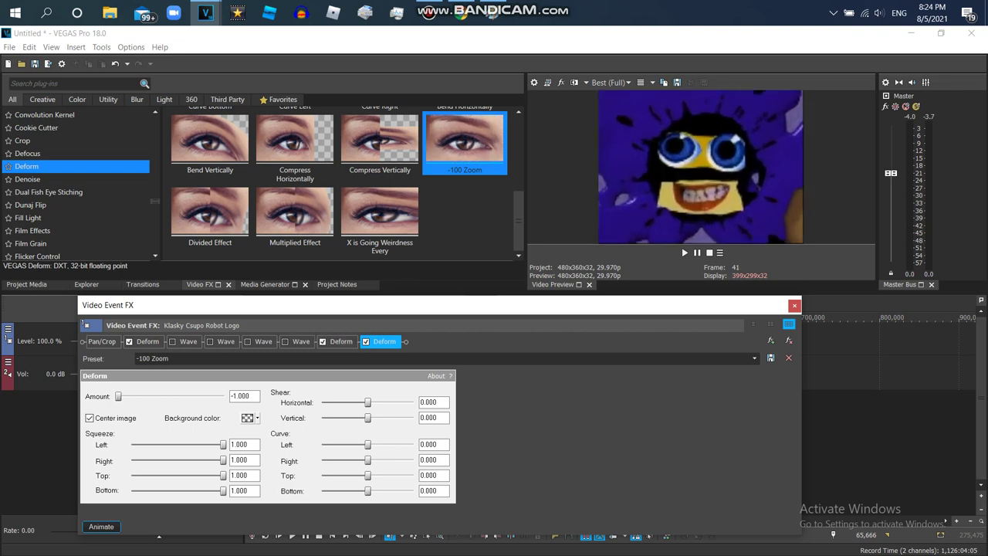
pyautogui.click(248, 341)
pyautogui.click(210, 342)
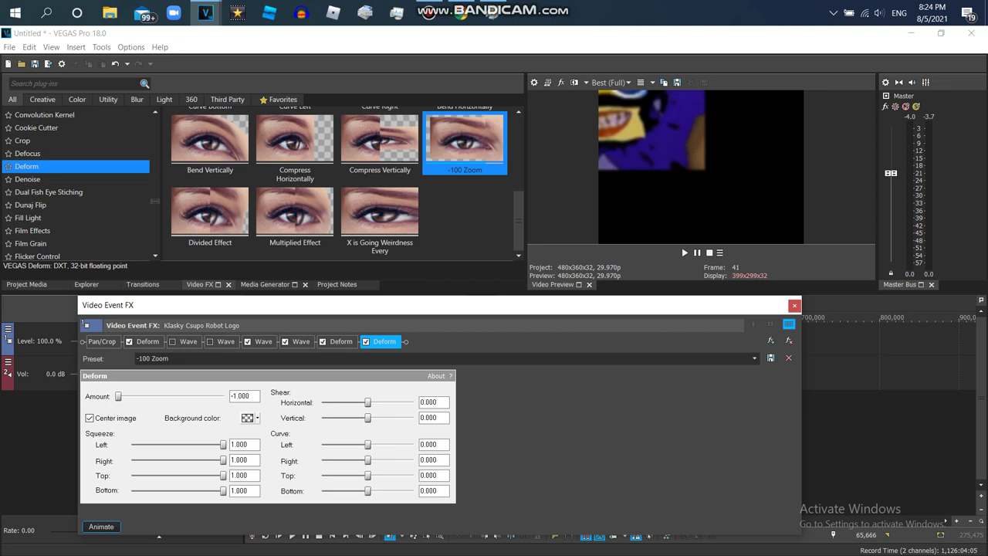
pyautogui.click(172, 341)
# Step: Add the Swirl effect's AVS Twirl preset to the clip, between the last Wave and the following Deform
pyautogui.scroll(-20, 77, 186)
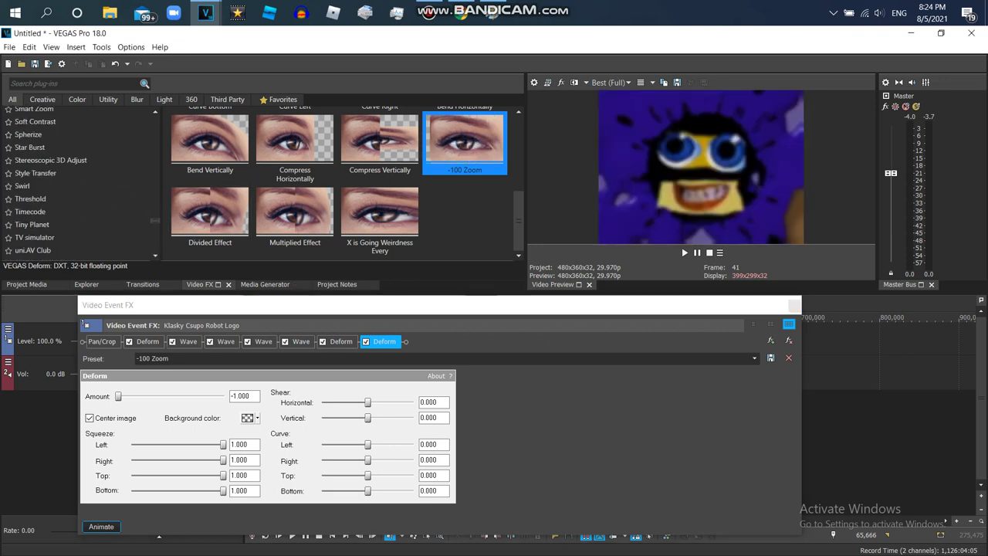
pyautogui.click(46, 186)
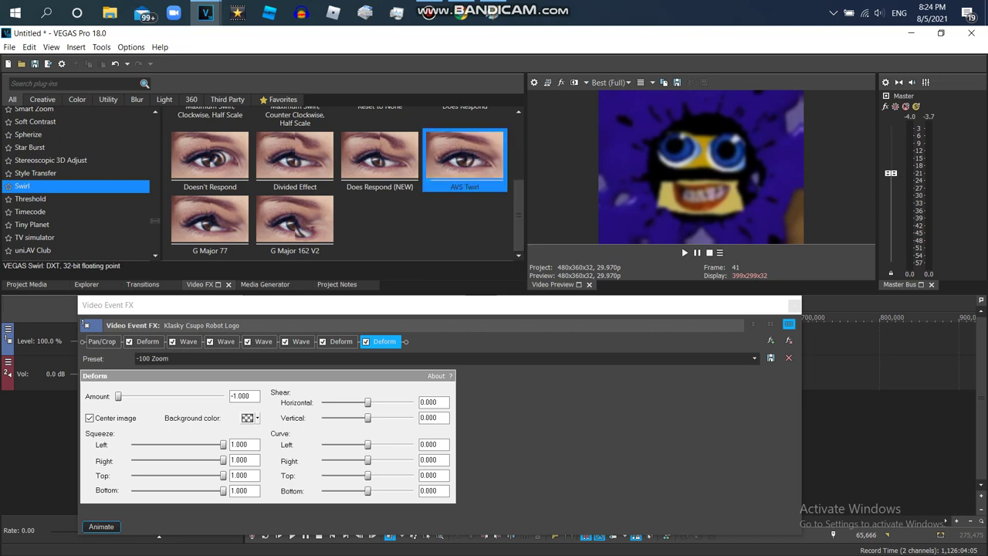
pyautogui.doubleClick(448, 151)
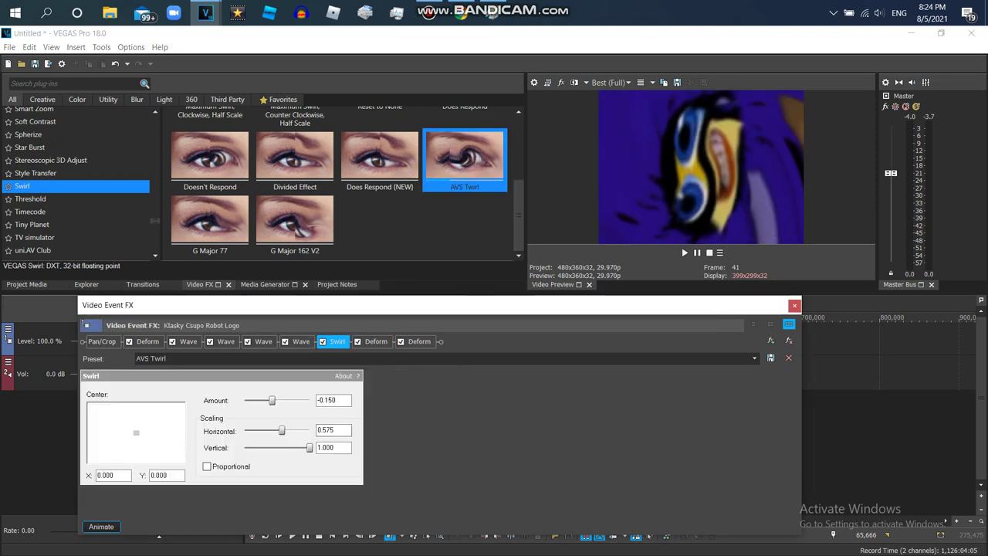
# Step: Change the project properties to the 1440x1080x32, 23.976p video format
pyautogui.click(9, 47)
pyautogui.press('Return')
pyautogui.hotkey('alt', 'Down')
pyautogui.press('Return')
pyautogui.press('Return')
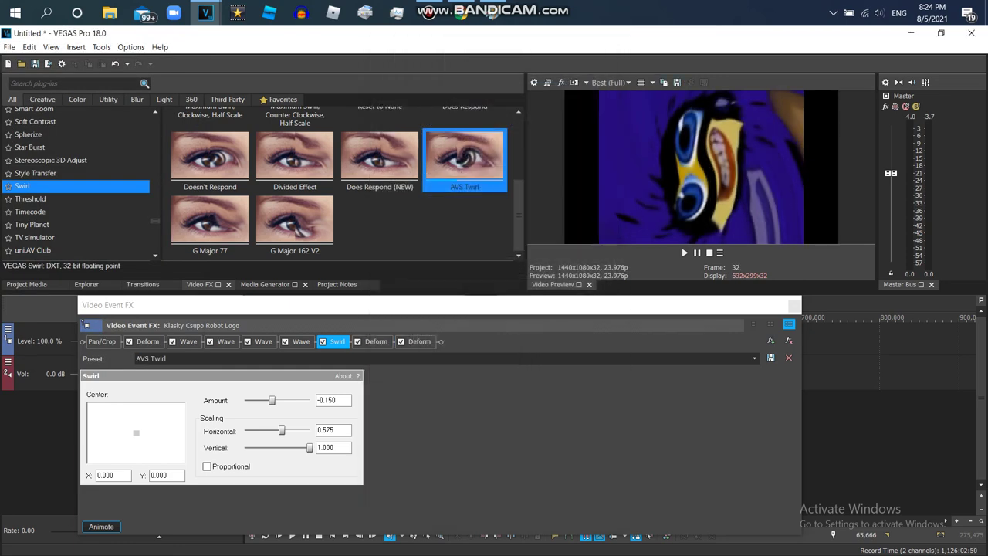
# Step: Crop the Klasky Csupo Robot Logo clip in Pan/Crop to match the output aspect ratio
pyautogui.click(102, 342)
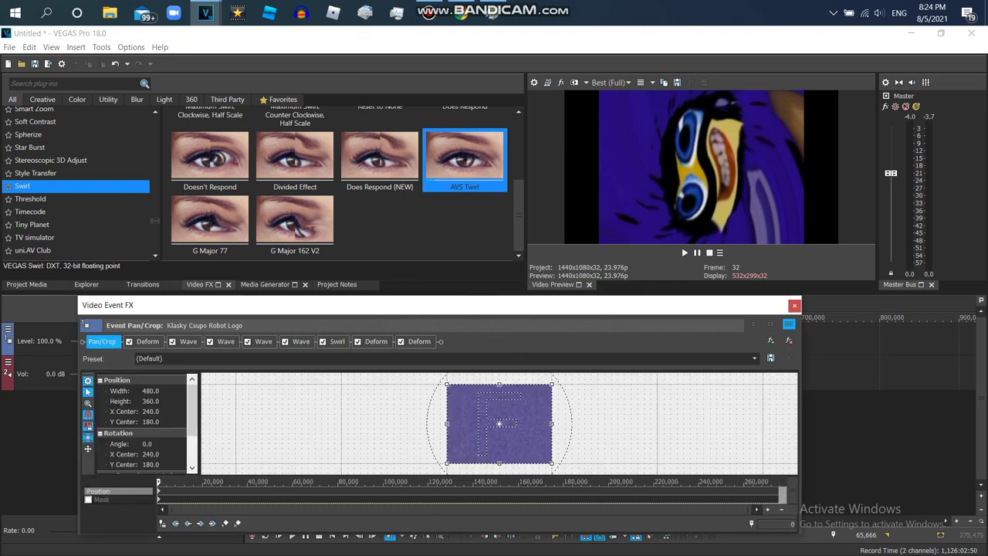
pyautogui.rightClick(522, 444)
pyautogui.click(575, 502)
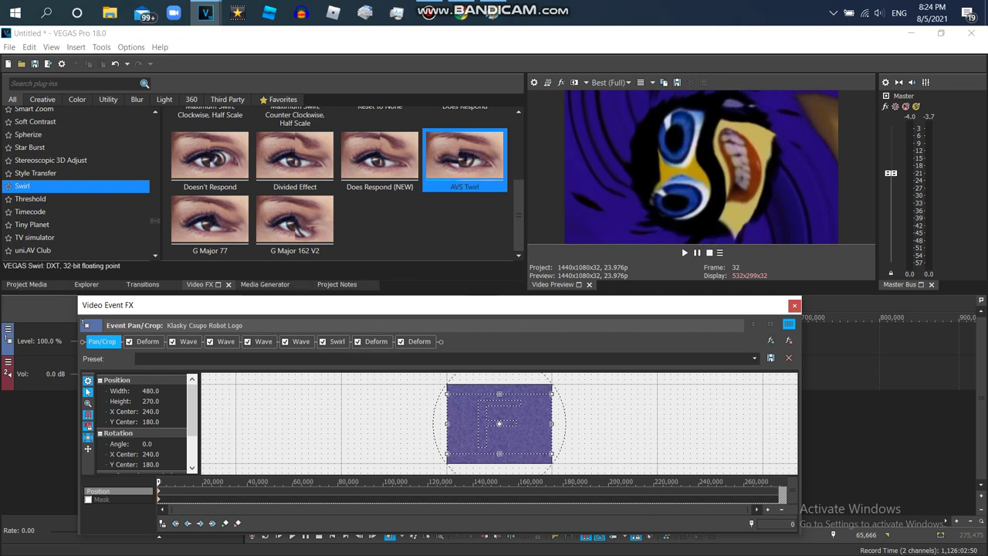
# Step: Set the Swirl effect's amount to 0.000
pyautogui.click(337, 341)
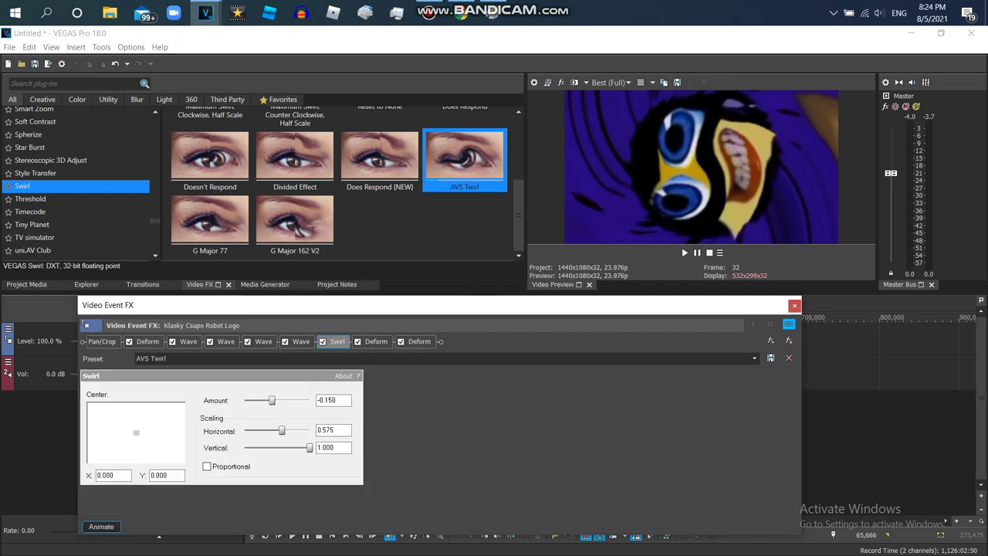
pyautogui.moveTo(272, 400)
pyautogui.mouseDown()
pyautogui.moveTo(263, 400)
pyautogui.moveTo(276, 400)
pyautogui.mouseUp()
pyautogui.doubleClick(327, 400)
pyautogui.write('0')
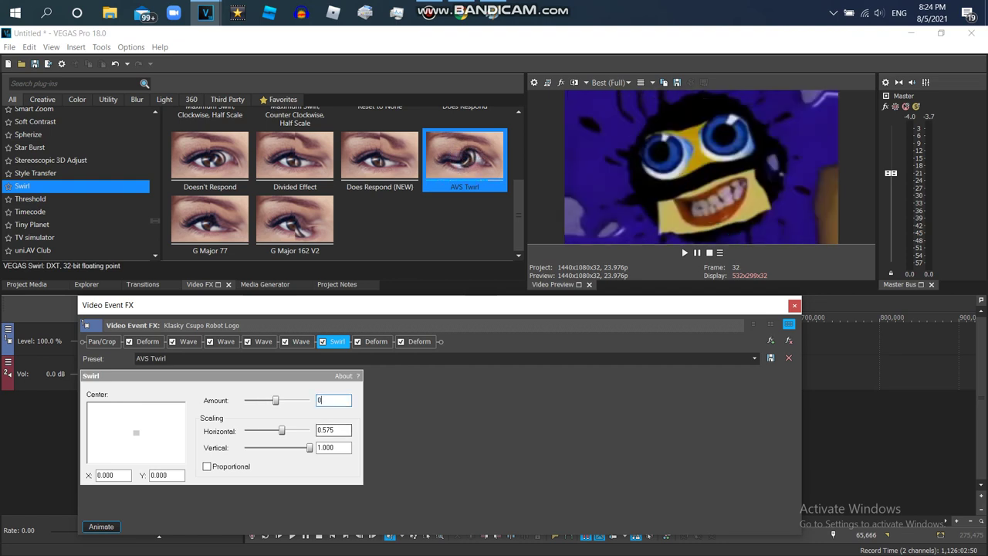
pyautogui.click(319, 430)
pyautogui.moveTo(108, 305); pyautogui.dragTo(99, 293)
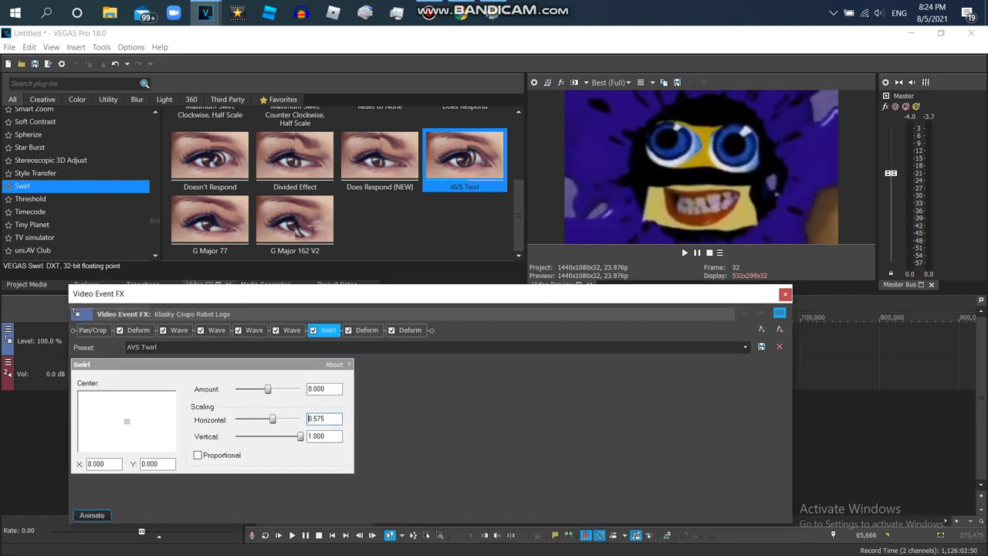
# Step: Animate the Swirl effect with a keyframe at the clip's end that has an amount of 1.000
pyautogui.click(92, 515)
pyautogui.moveTo(321, 506); pyautogui.dragTo(776, 506)
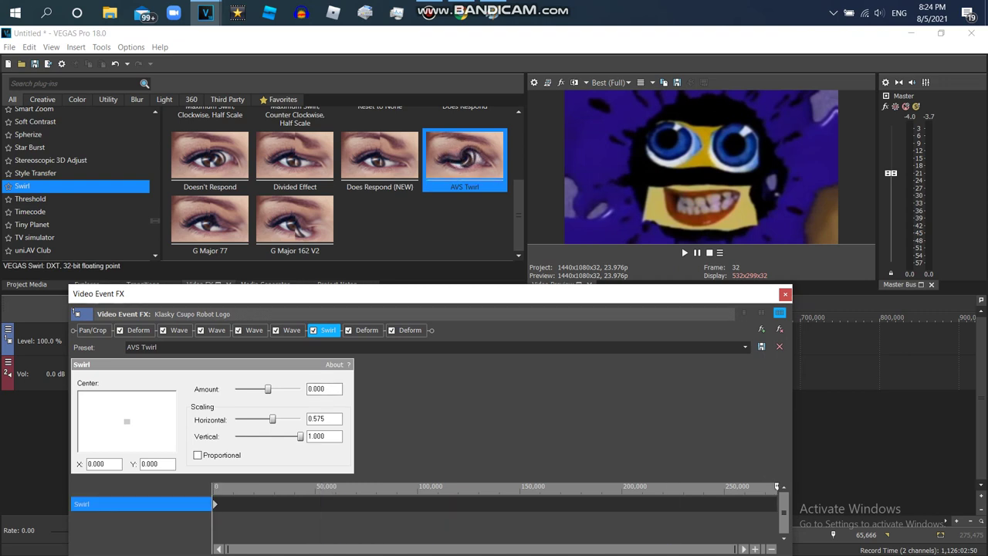
pyautogui.moveTo(268, 389); pyautogui.dragTo(255, 389)
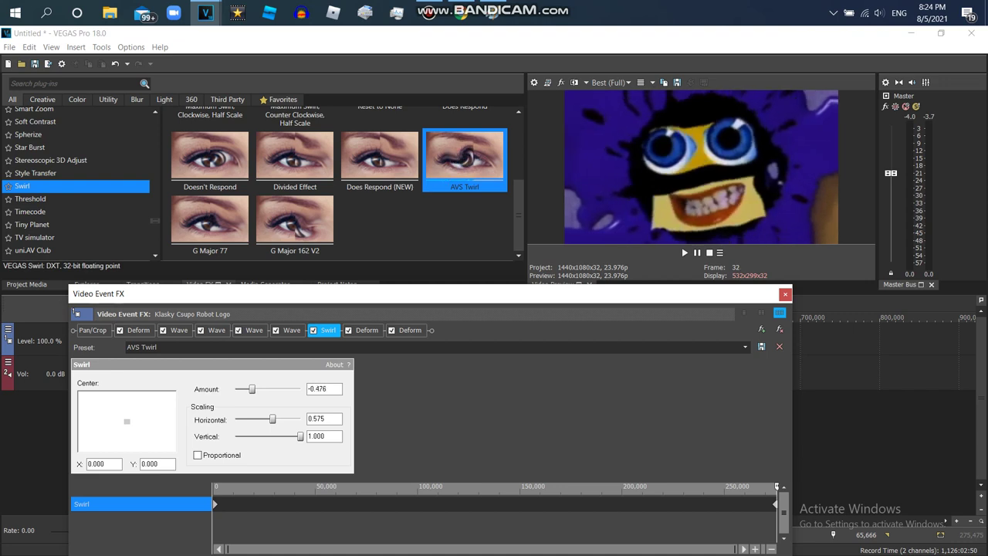
pyautogui.moveTo(252, 389); pyautogui.dragTo(249, 389)
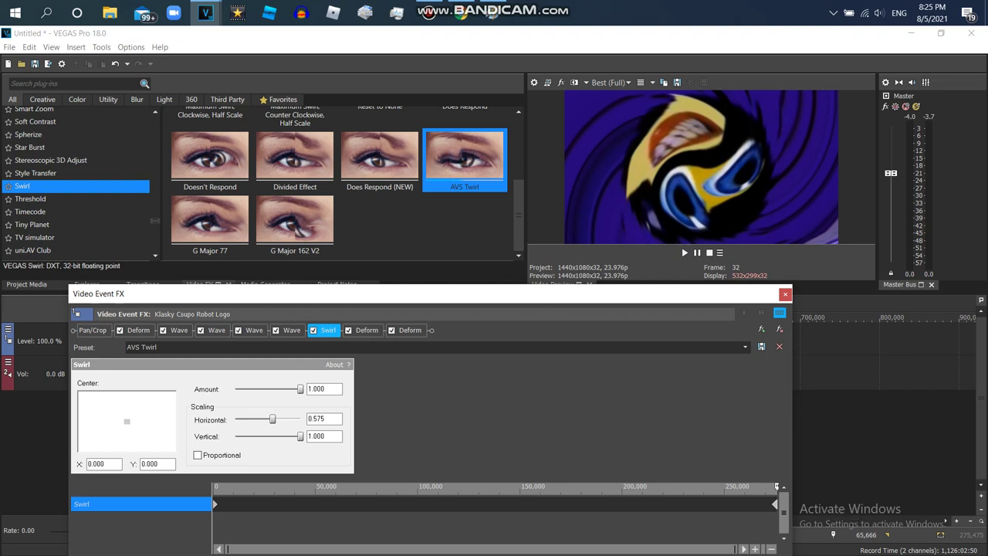
# Step: Preview the clip's last frame to check the animated Swirl, keeping the effect settings within view
pyautogui.moveTo(71, 294); pyautogui.dragTo(96, 380)
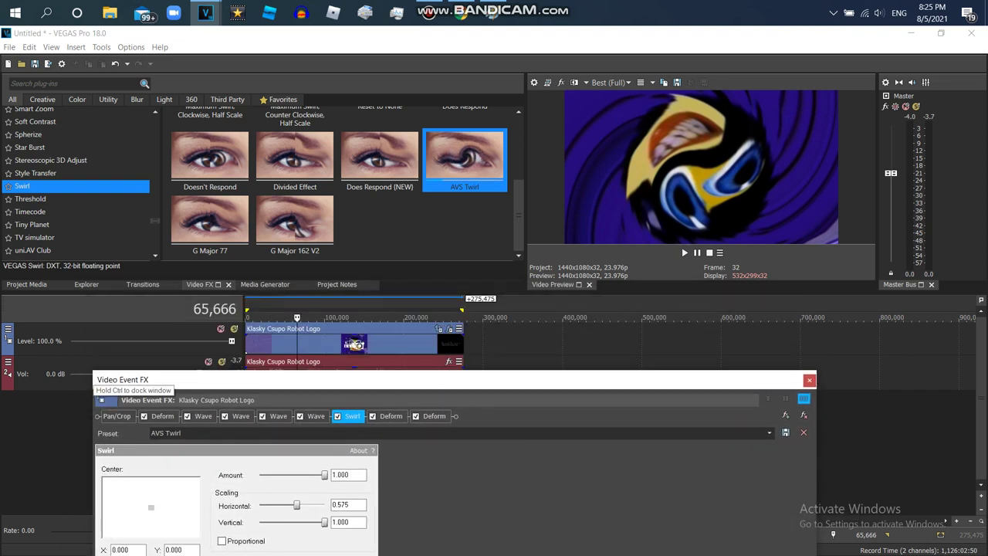
pyautogui.click(464, 344)
pyautogui.moveTo(455, 380); pyautogui.dragTo(468, 550)
pyautogui.click(359, 535)
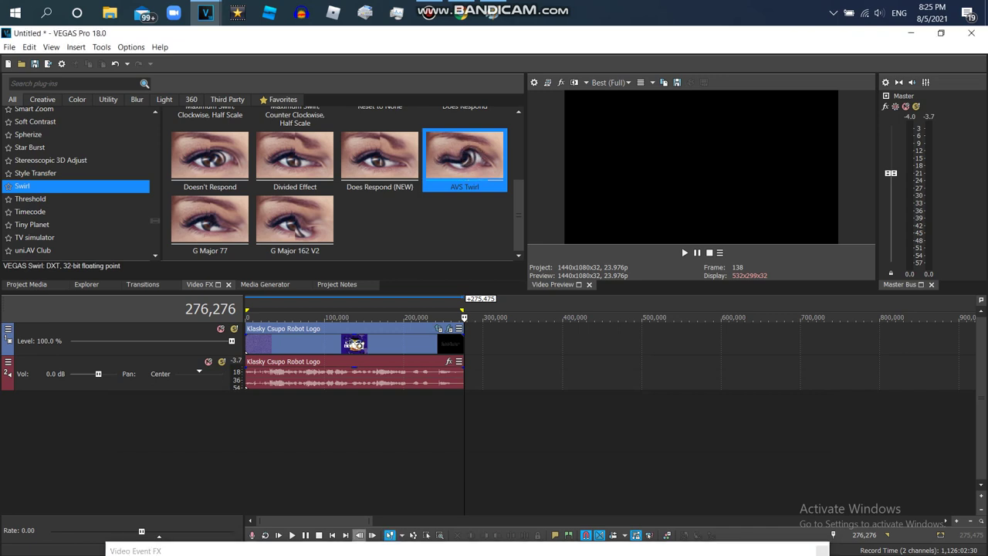
pyautogui.moveTo(128, 548); pyautogui.dragTo(127, 405)
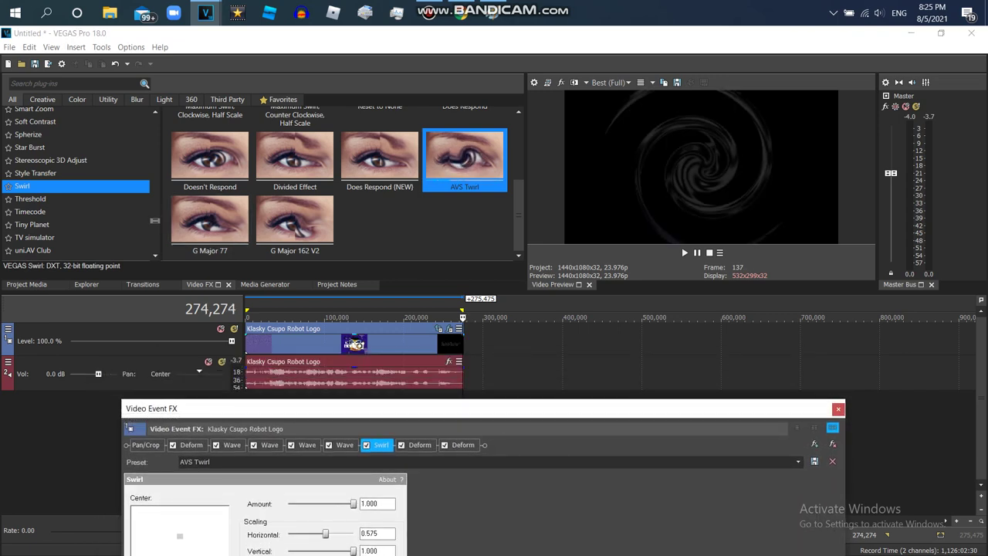
# Step: Add the Picture in Picture effect's (Default) preset to the video clip
pyautogui.scroll(10, 77, 182)
pyautogui.scroll(8, 77, 182)
pyautogui.scroll(3, 77, 181)
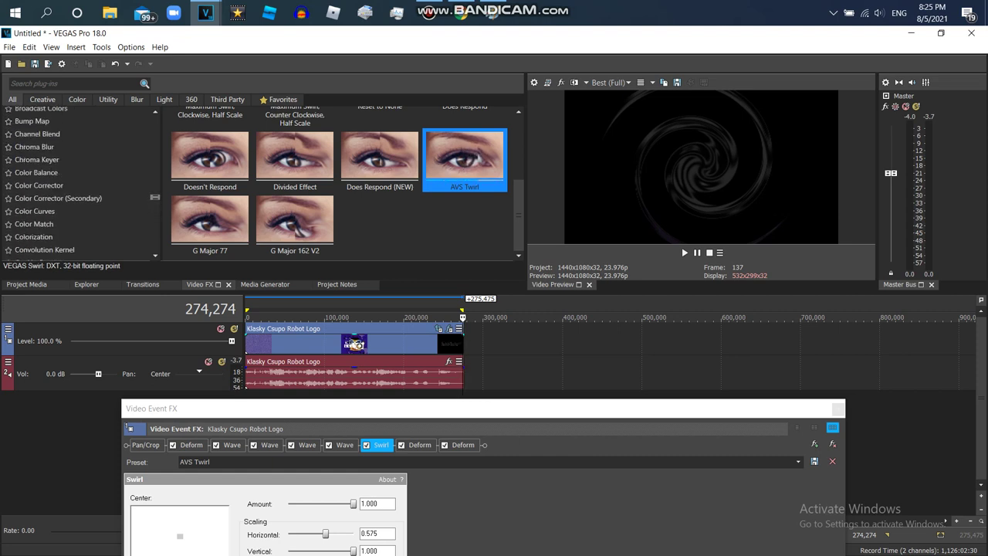
pyautogui.scroll(-4, 77, 182)
pyautogui.scroll(-4, 78, 182)
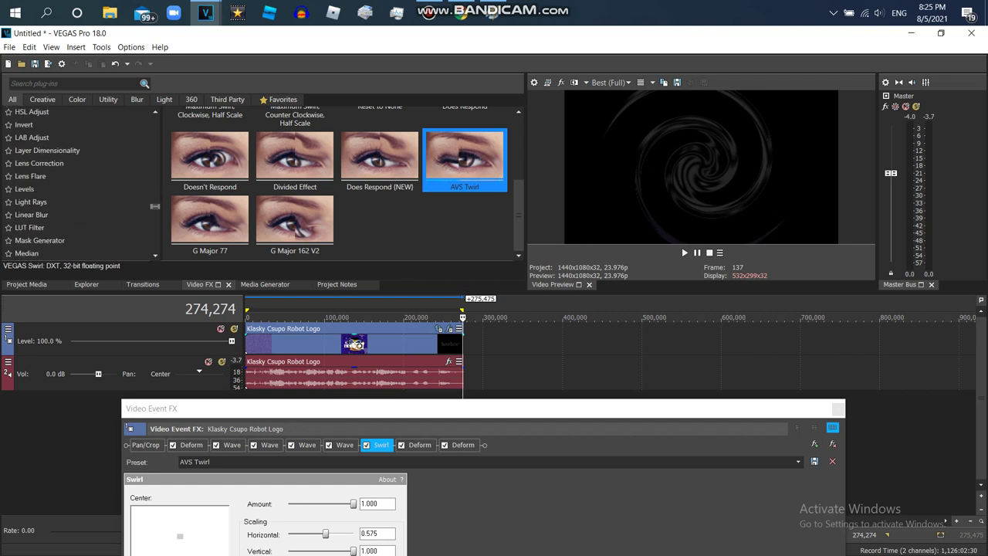
pyautogui.scroll(-3, 77, 181)
pyautogui.scroll(-5, 77, 182)
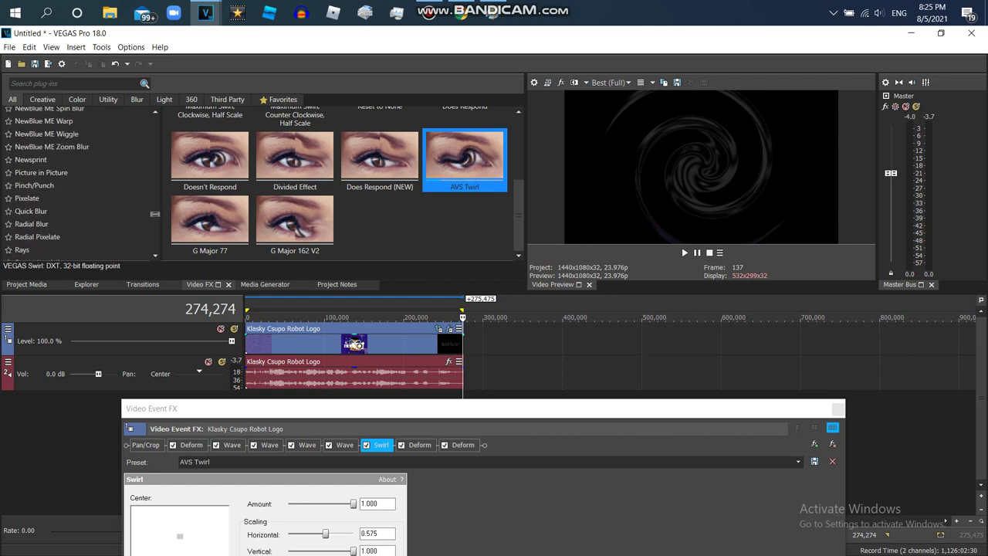
pyautogui.click(62, 173)
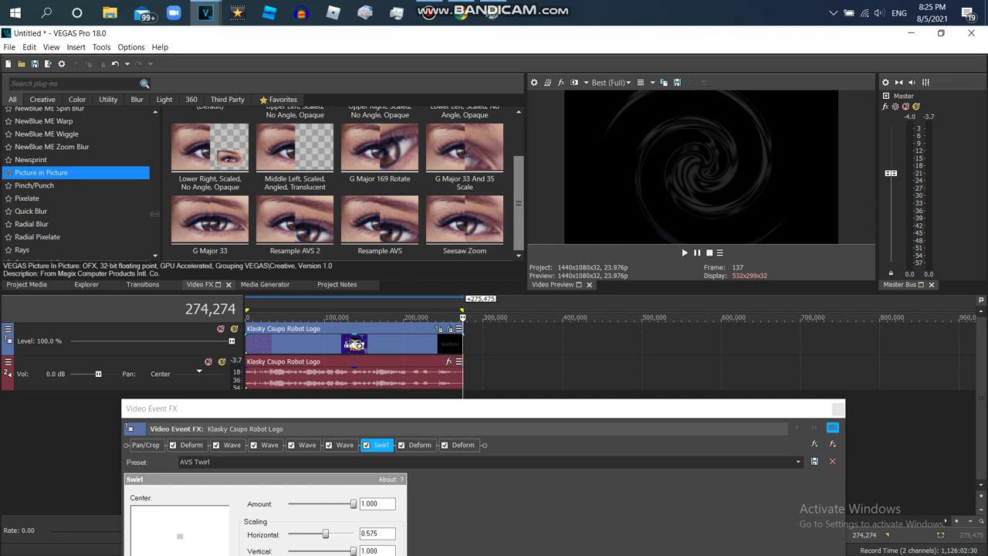
pyautogui.moveTo(519, 205); pyautogui.dragTo(518, 164)
pyautogui.click(210, 145)
pyautogui.moveTo(210, 145); pyautogui.dragTo(354, 344)
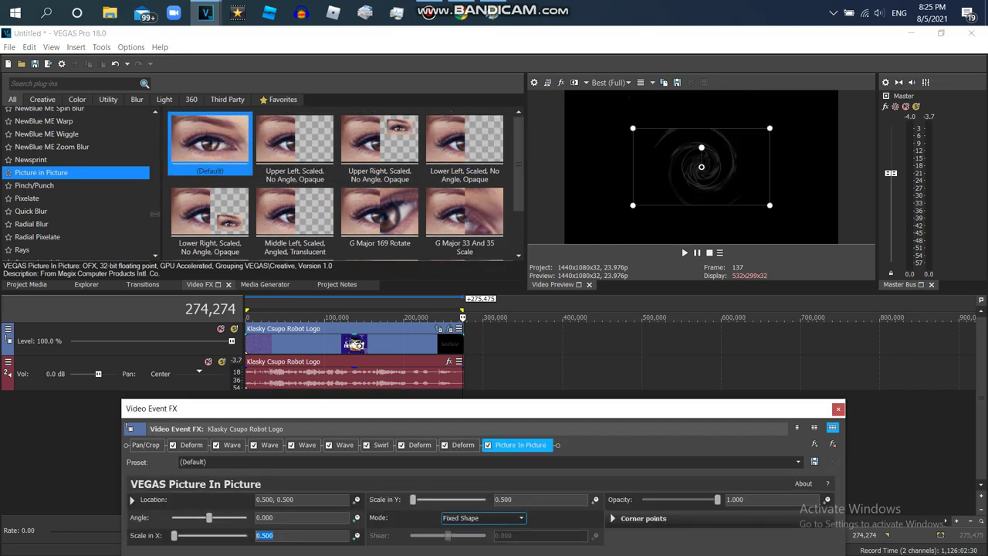
# Step: Set Picture In Picture's X and Y scale to 1.000 and place it between Swirl and the following Deform
pyautogui.write('1')
pyautogui.press('Tab')
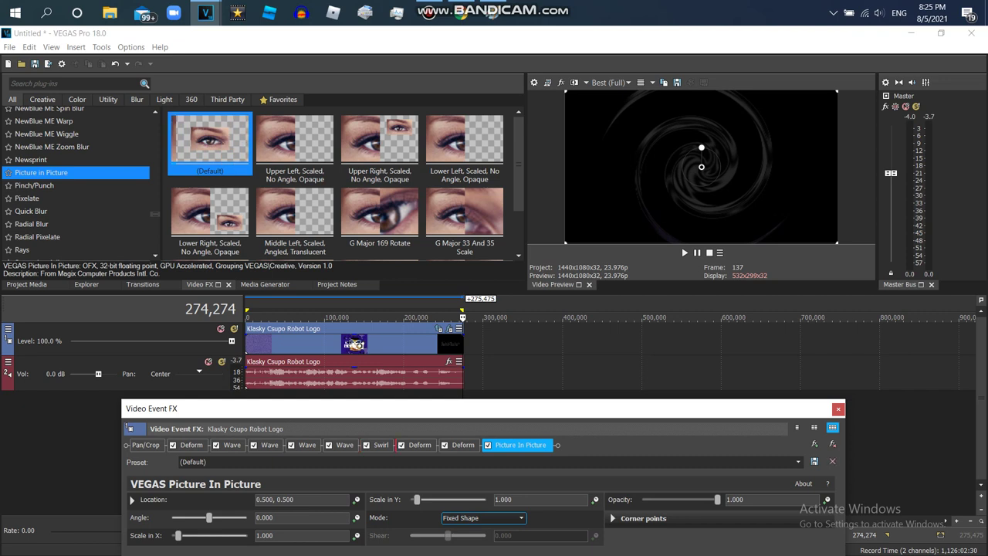
pyautogui.moveTo(520, 445); pyautogui.dragTo(404, 446)
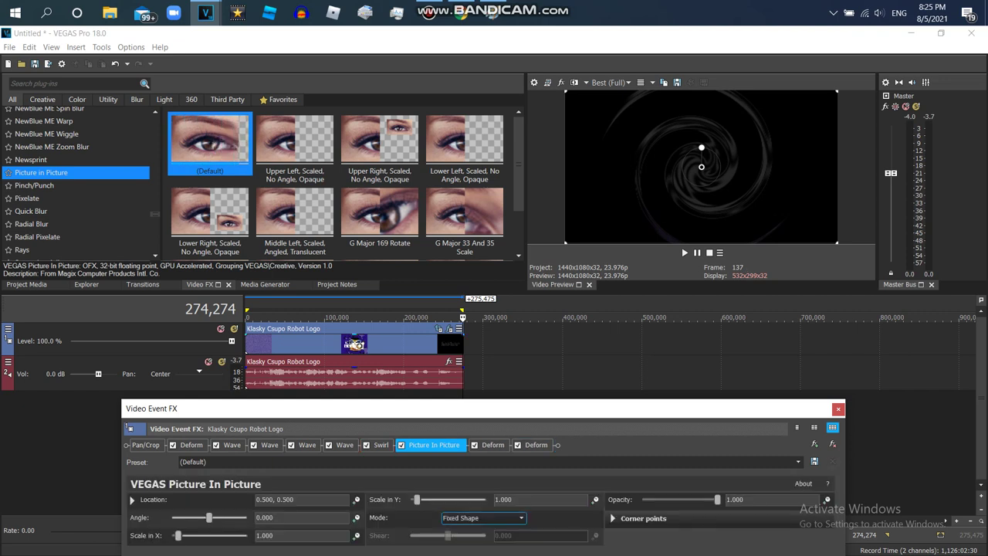
# Step: Try rotating Picture In Picture to an angle of about -149° and check frames near the clip's start
pyautogui.doubleClick(355, 345)
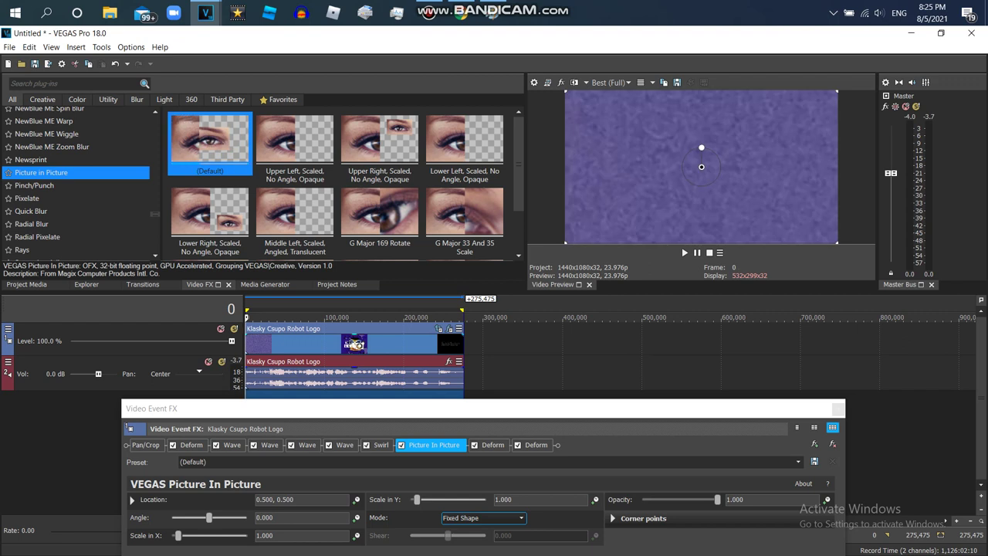
pyautogui.click(352, 394)
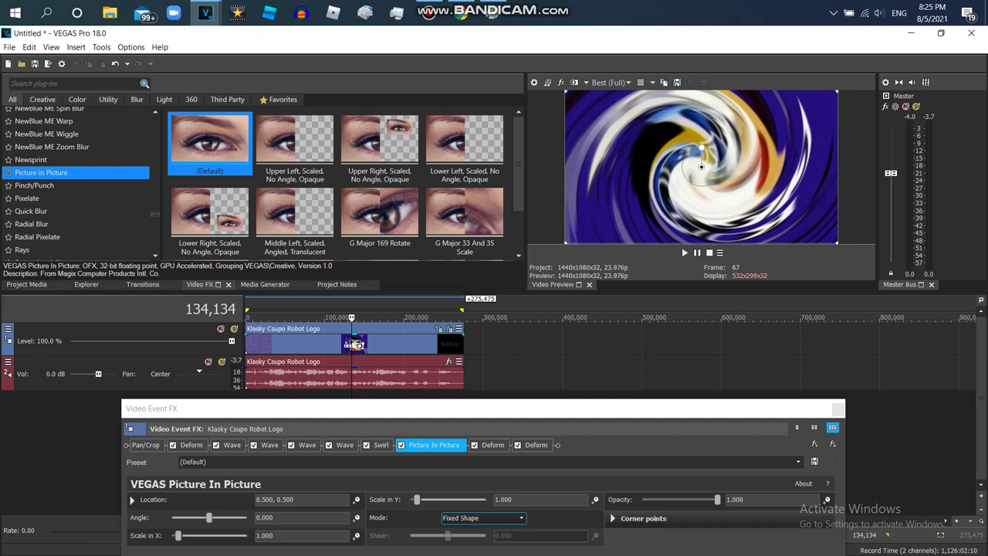
pyautogui.moveTo(702, 148); pyautogui.dragTo(692, 184)
pyautogui.doubleClick(437, 344)
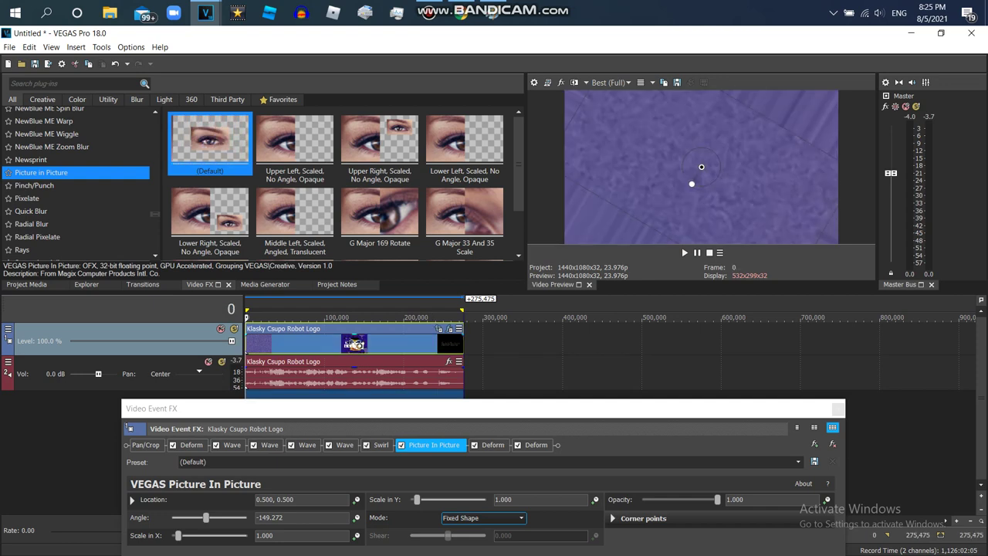
pyautogui.click(258, 344)
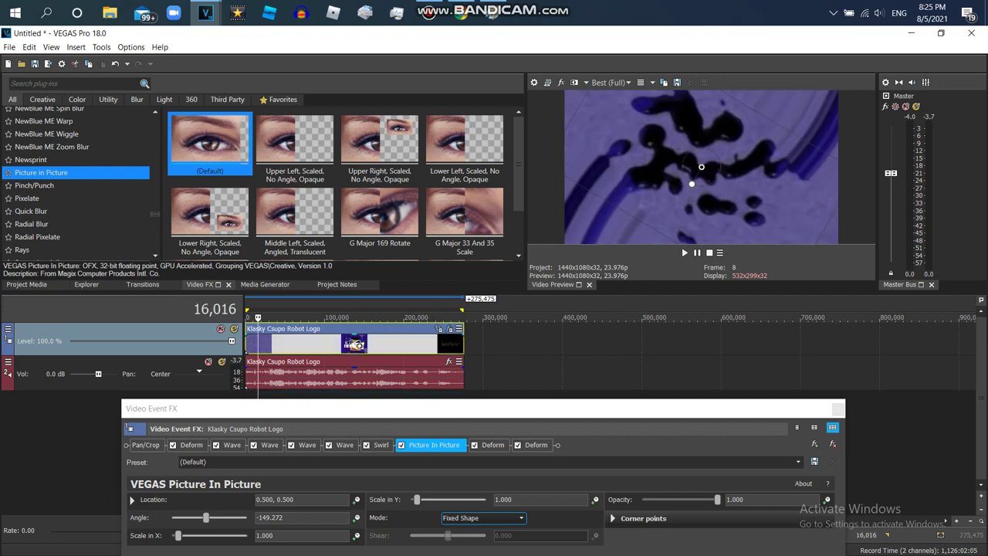
pyautogui.click(264, 343)
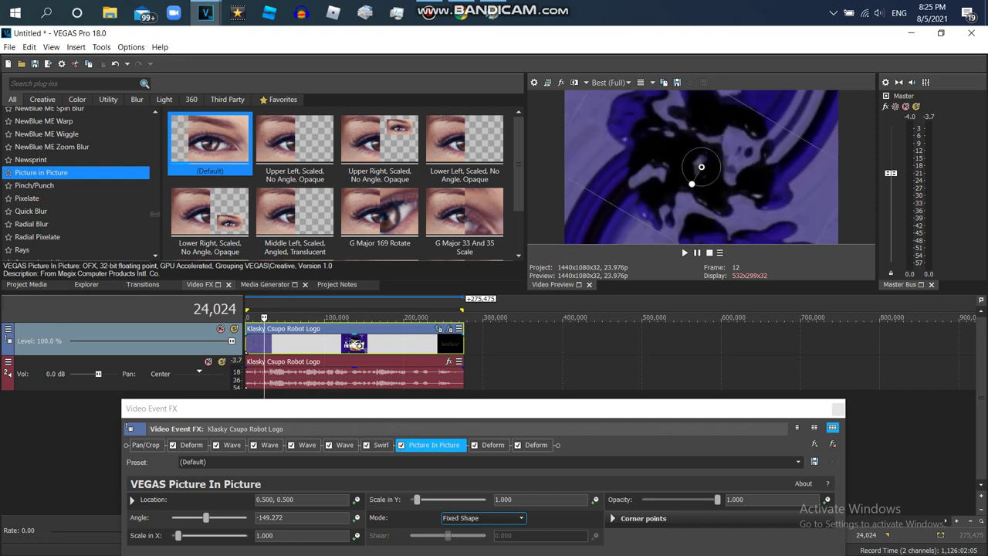
# Step: Reset Picture In Picture by removing it and undoing the removal, and set its X and Y scale to 1.000
pyautogui.click(832, 444)
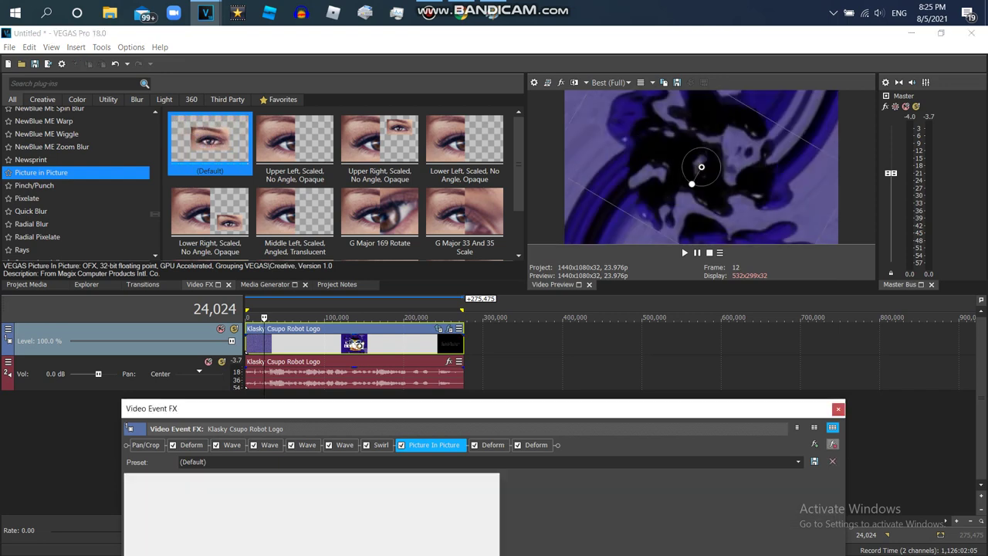
pyautogui.hotkey('ctrl', 'z')
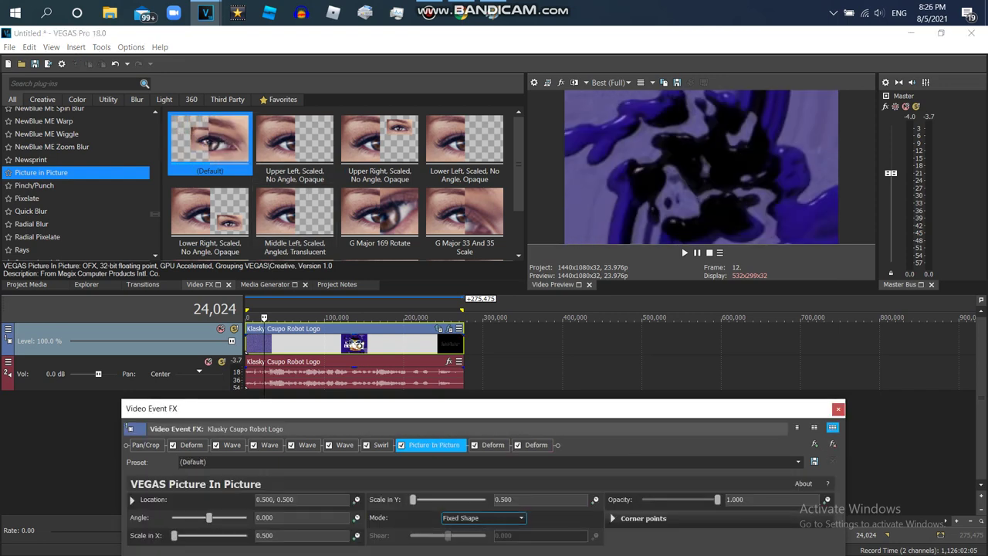
pyautogui.doubleClick(300, 536)
pyautogui.write('1')
pyautogui.moveTo(324, 409); pyautogui.dragTo(323, 204)
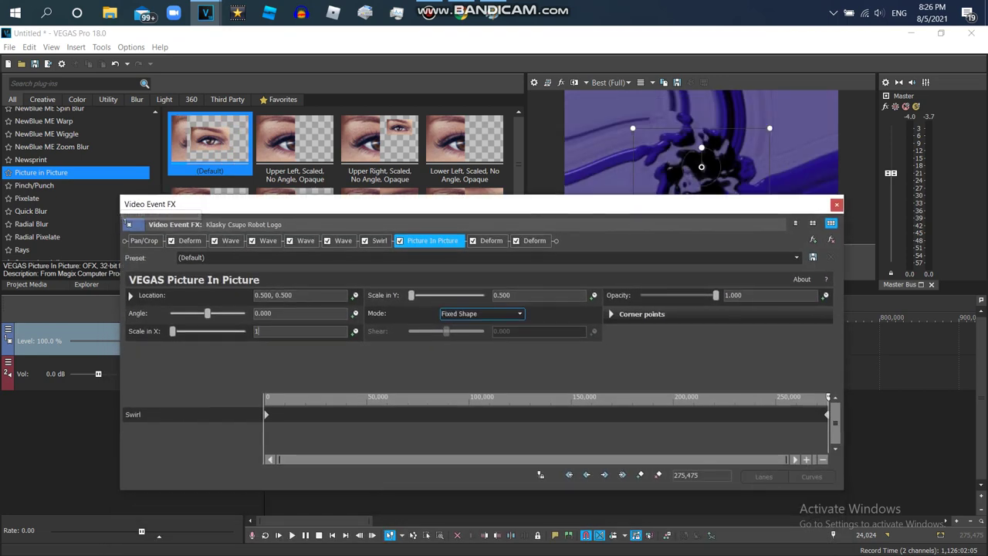
pyautogui.click(300, 313)
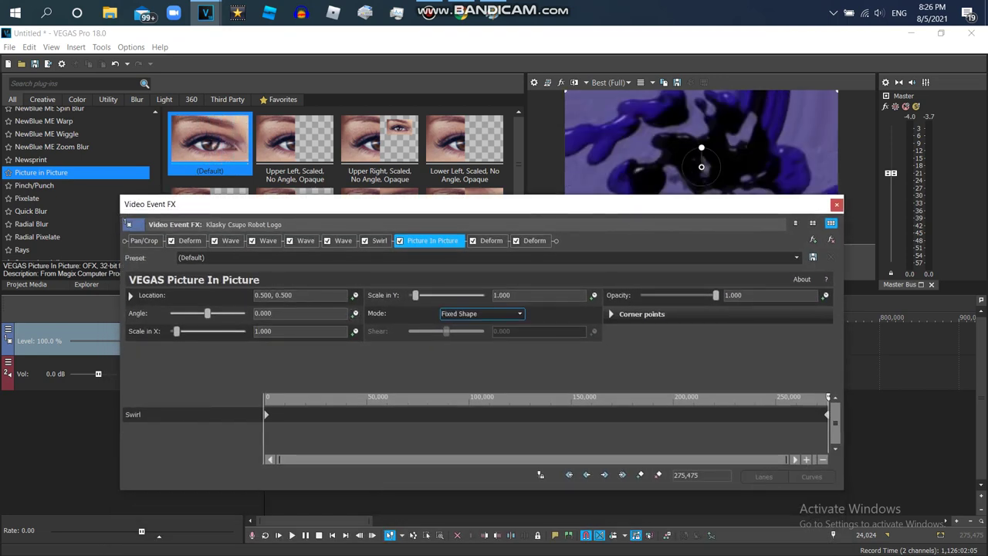
# Step: Animate Picture In Picture's angle and rotate it to about -190° at the end of the effect timeline
pyautogui.click(354, 313)
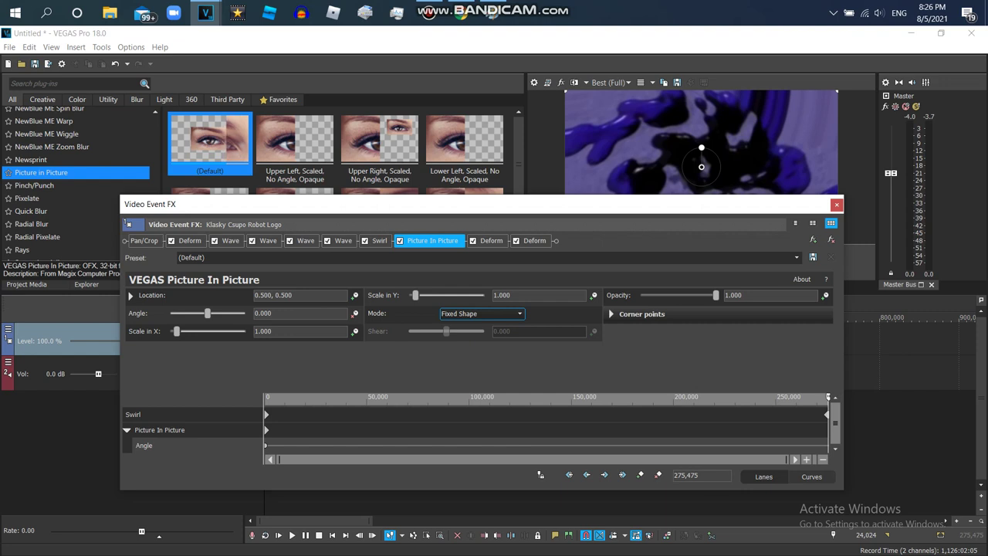
pyautogui.click(334, 431)
pyautogui.moveTo(333, 430); pyautogui.dragTo(830, 430)
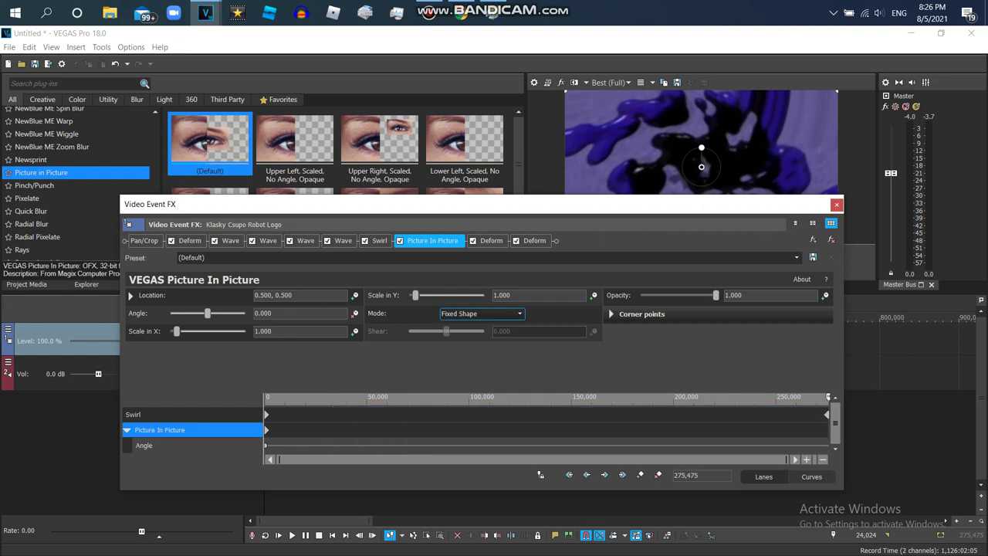
pyautogui.moveTo(482, 205); pyautogui.dragTo(468, 401)
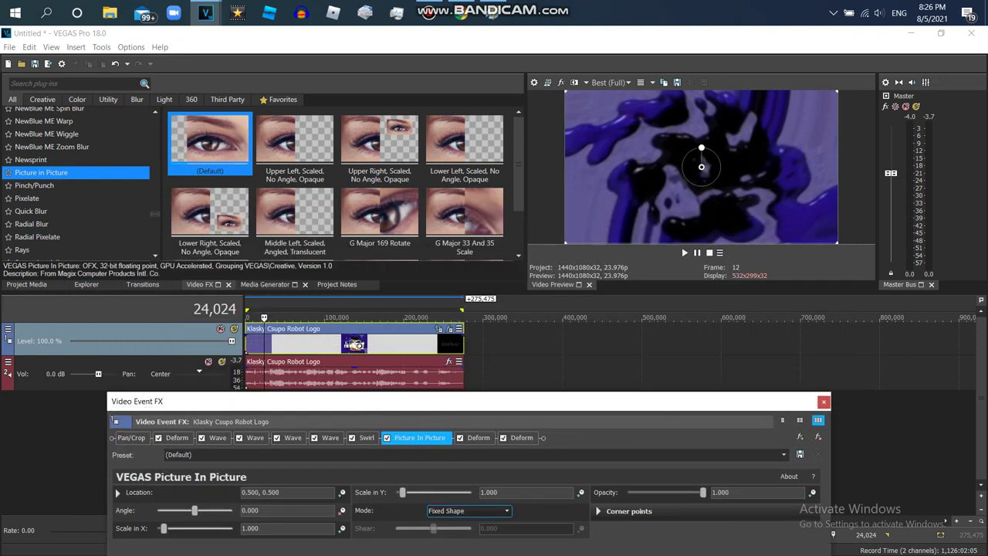
pyautogui.moveTo(702, 147); pyautogui.dragTo(705, 186)
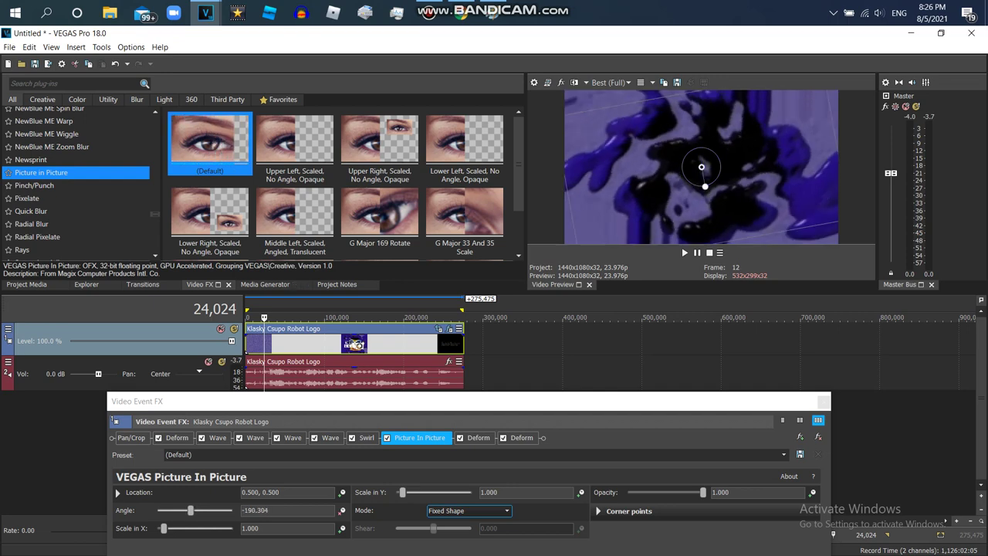
# Step: Rotate Picture In Picture further to about -397° at the end keyframe and select the clip's full range
pyautogui.click(450, 343)
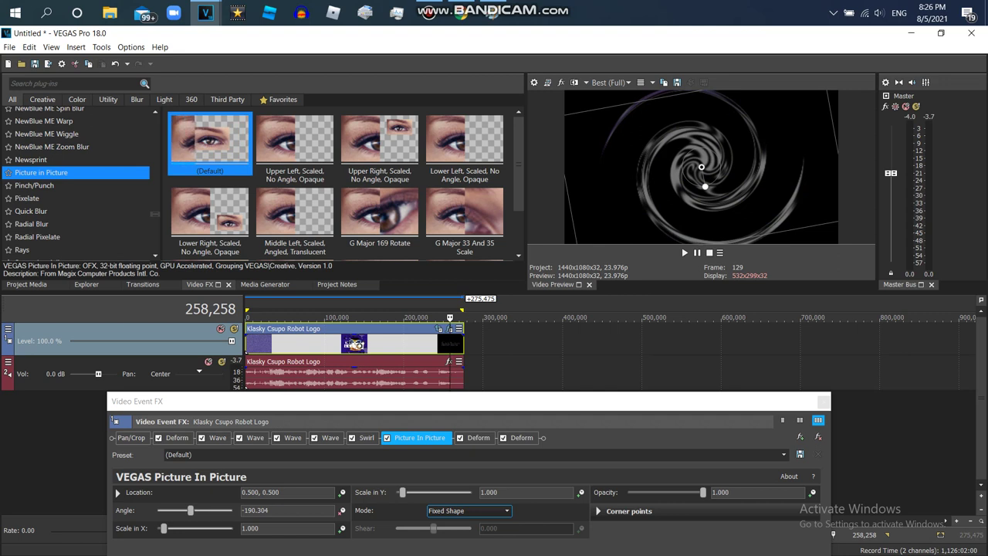
pyautogui.click(456, 344)
pyautogui.moveTo(705, 187); pyautogui.dragTo(690, 151)
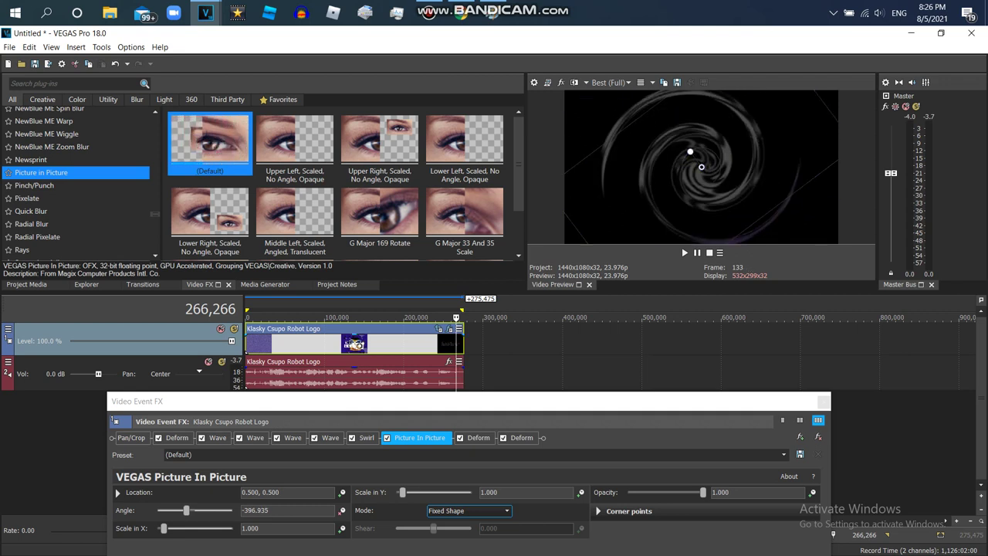
pyautogui.doubleClick(402, 343)
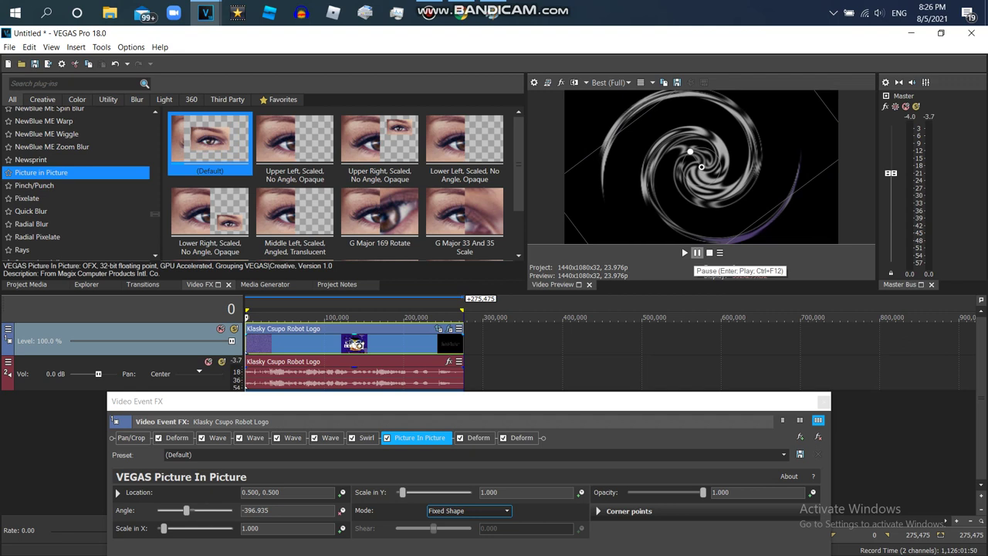
# Step: Preview the rotating swirl from the clip's start in short stretches, up to about frame 100,100
pyautogui.click(697, 252)
pyautogui.click(696, 252)
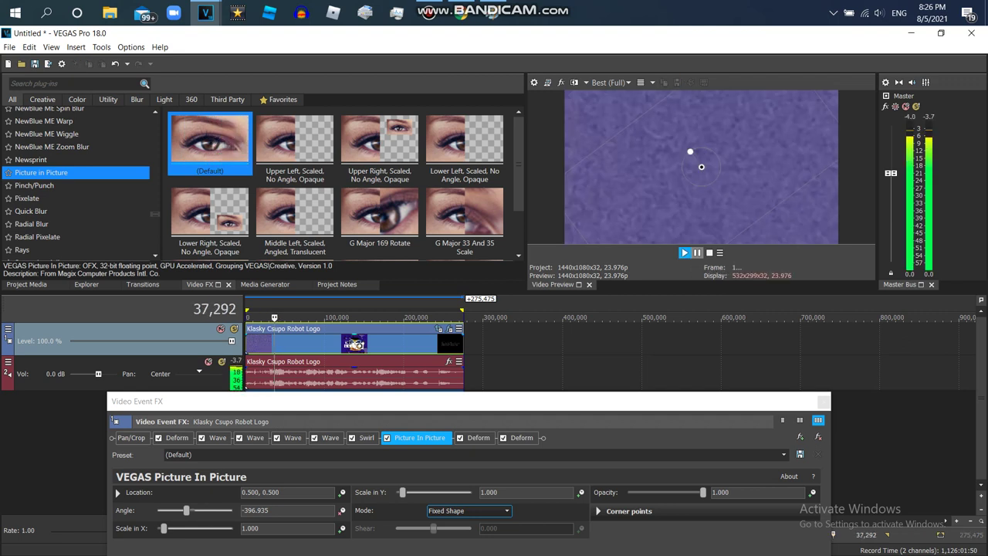
pyautogui.click(697, 252)
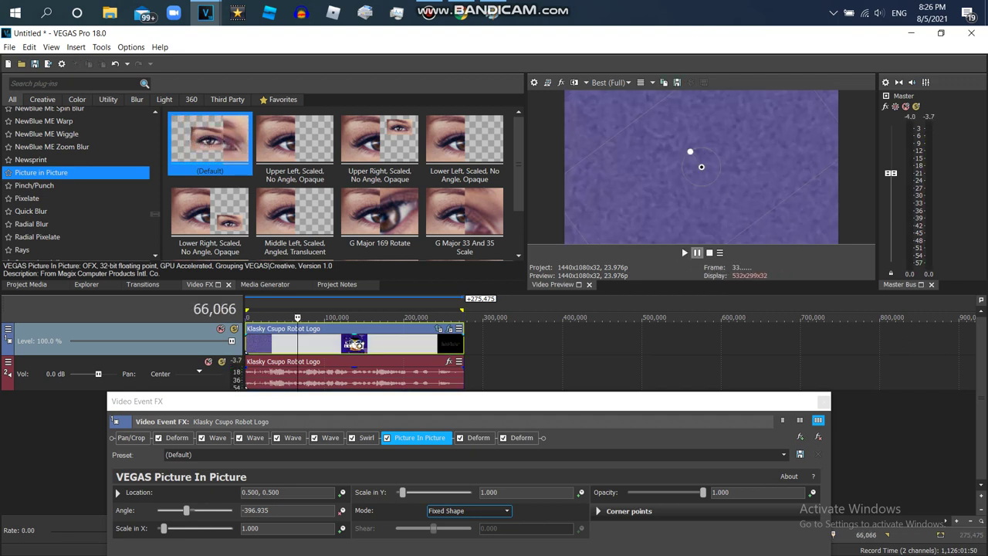
pyautogui.press('space')
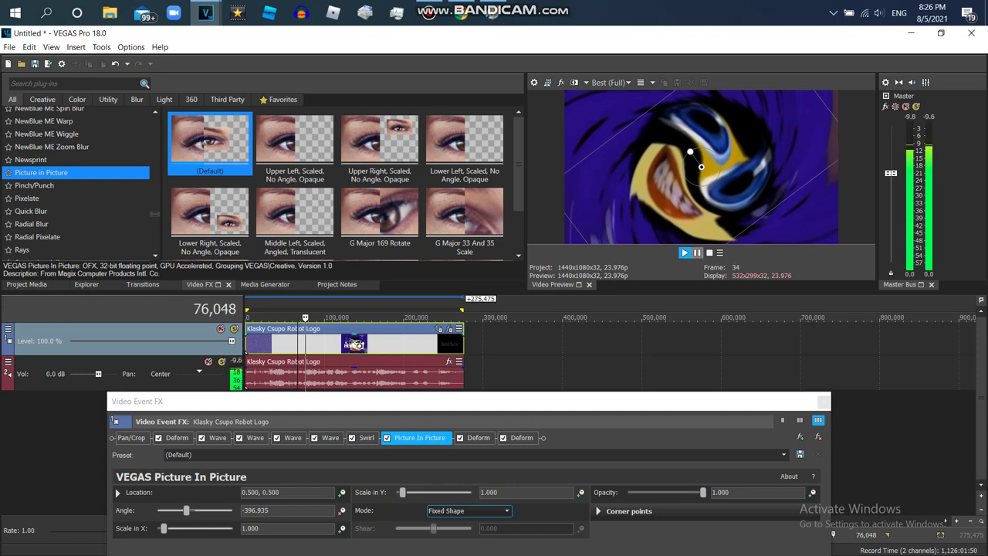
pyautogui.press('space')
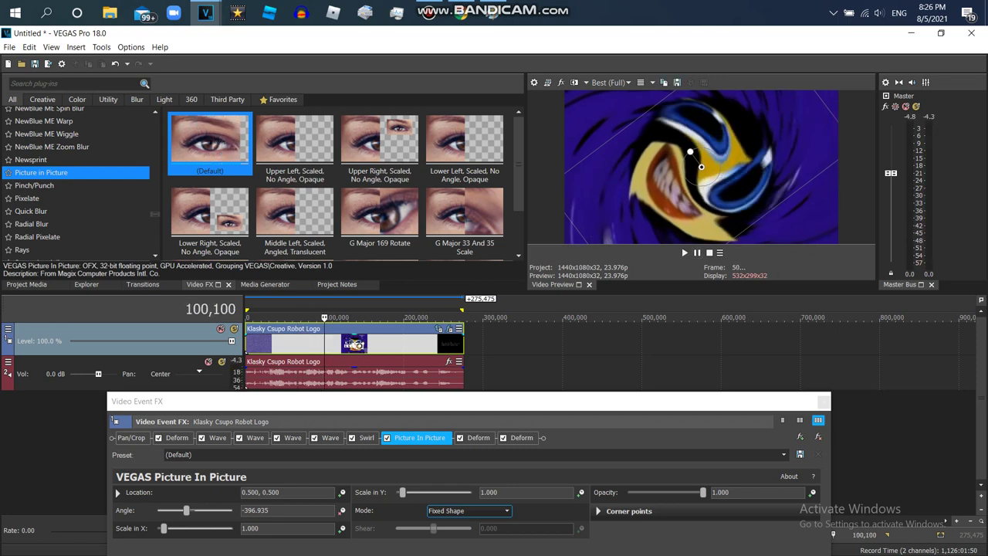
# Step: Rotate Picture In Picture to about -552° and on to about -730° at the end keyframe, previewing the clip in between
pyautogui.moveTo(183, 510); pyautogui.dragTo(183, 510)
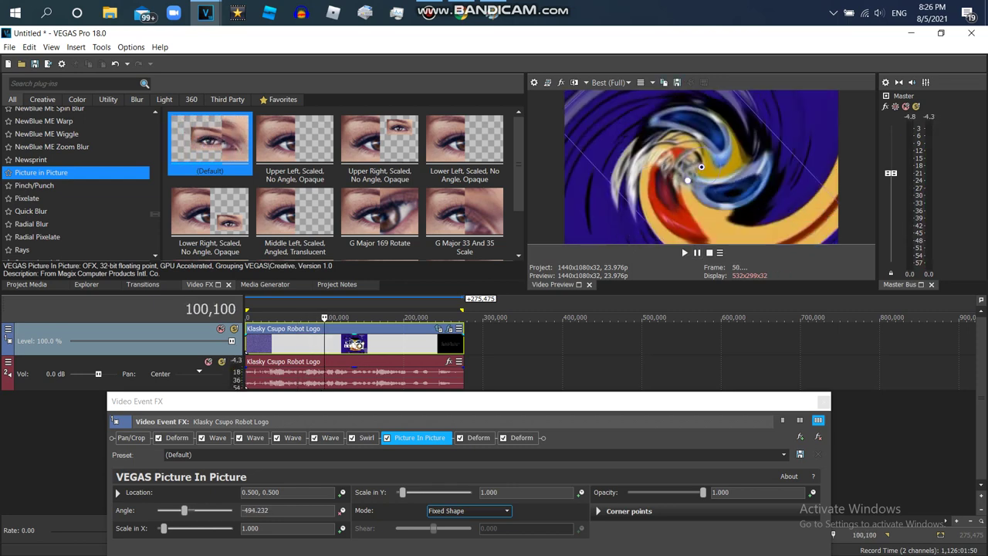
pyautogui.moveTo(700, 186); pyautogui.dragTo(706, 186)
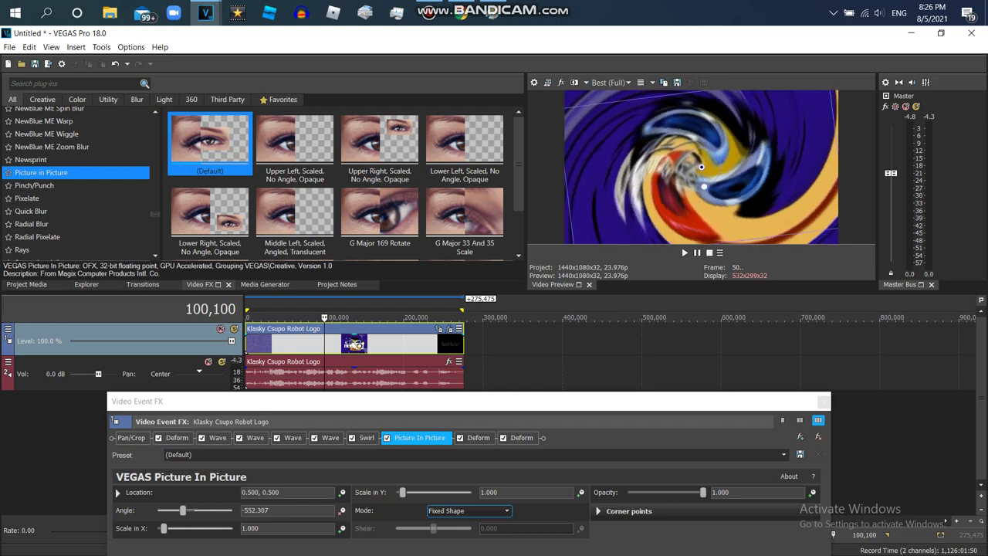
pyautogui.click(697, 253)
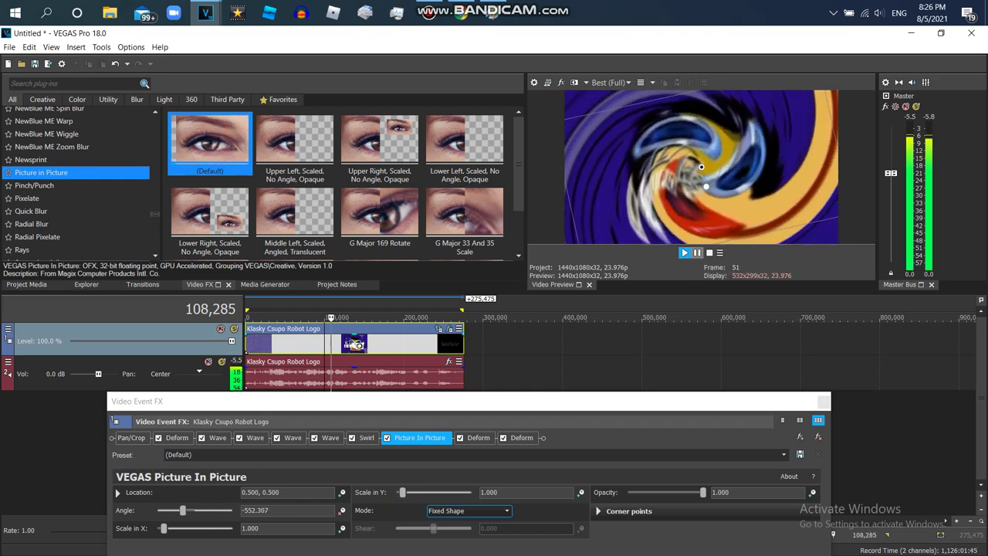
pyautogui.click(697, 252)
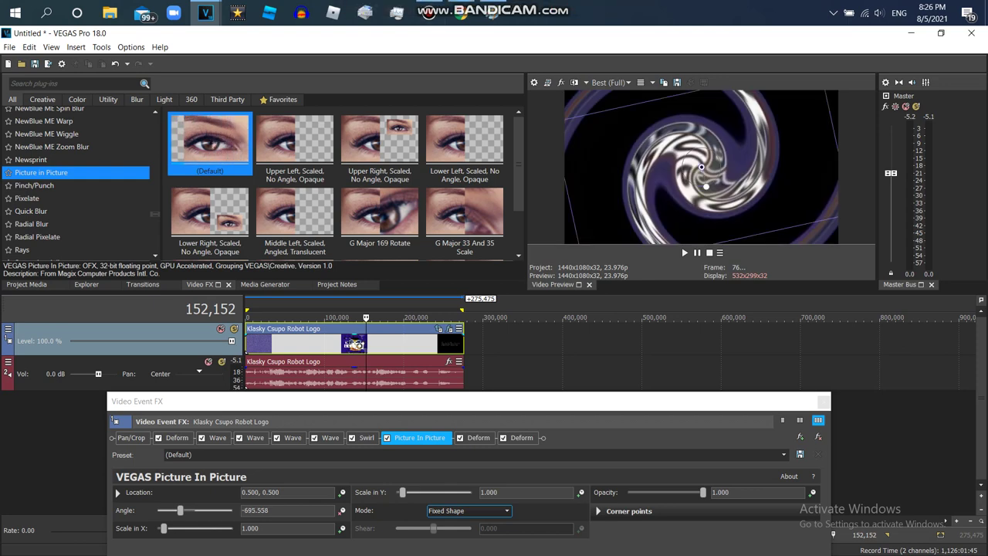
pyautogui.moveTo(704, 148); pyautogui.dragTo(698, 148)
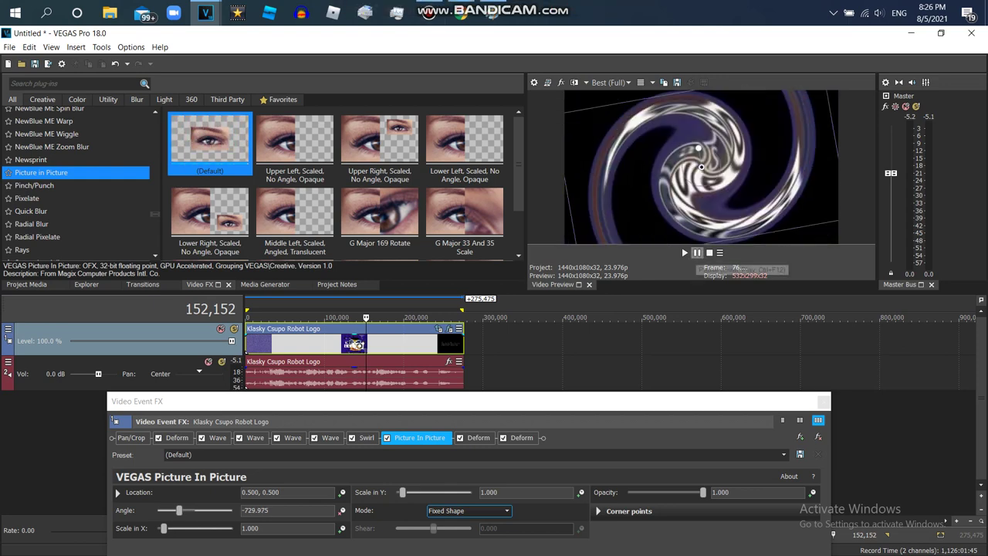
# Step: Preview the next stretch of the clip and rotate Picture In Picture to about -901° at the end keyframe
pyautogui.click(697, 253)
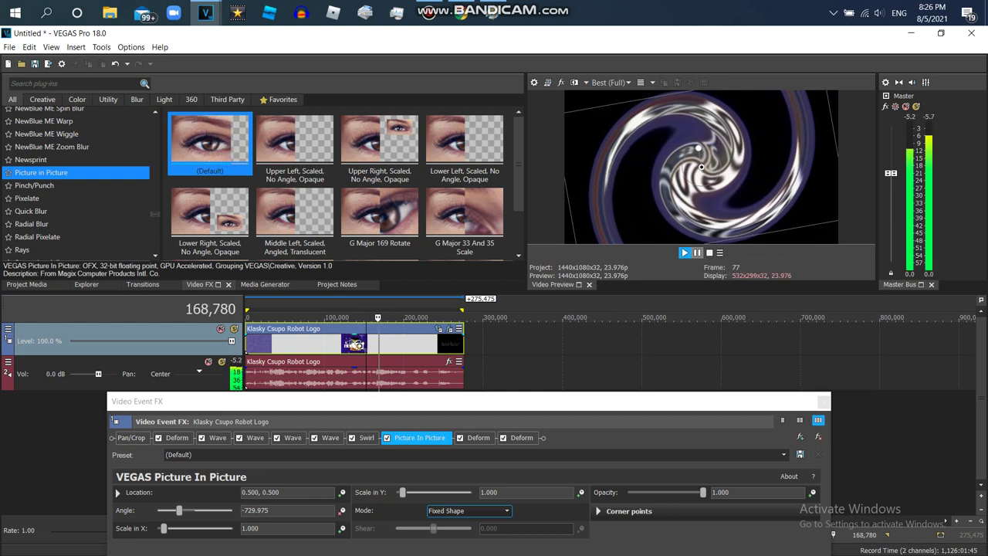
pyautogui.click(697, 253)
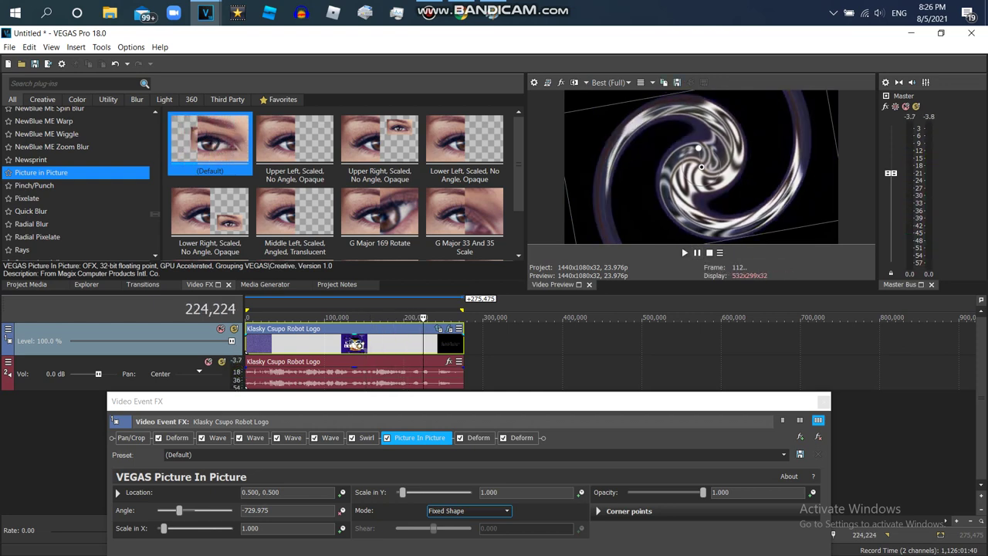
pyautogui.moveTo(698, 146); pyautogui.dragTo(688, 180)
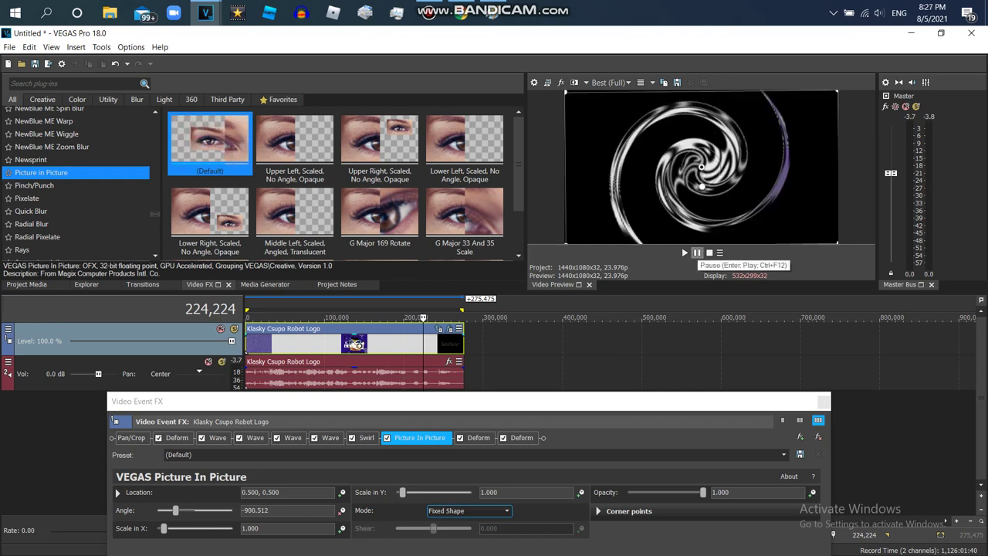
# Step: Switch to Chrome, play the "Klasky Csupo In G-Major 145" reference video, and return to VEGAS Pro
pyautogui.click(461, 13)
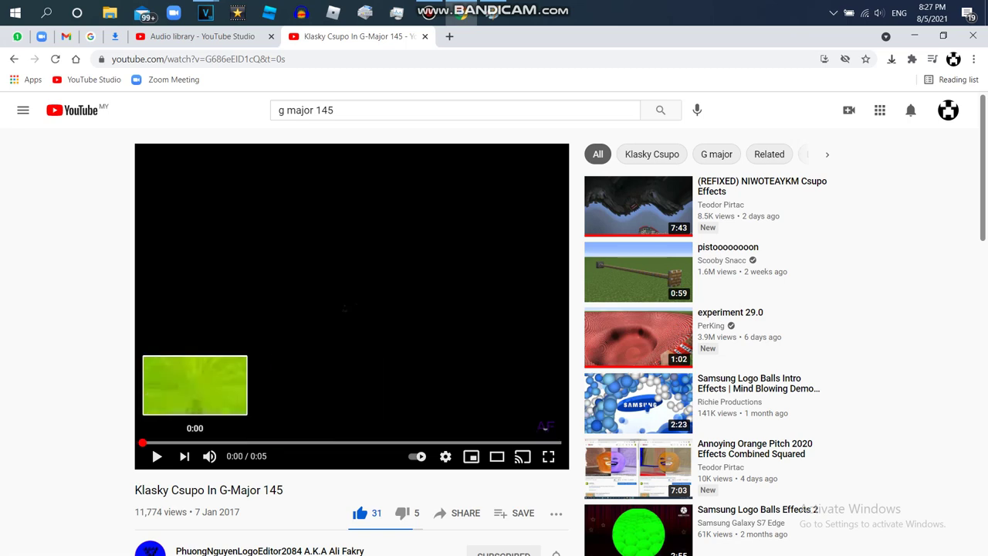
pyautogui.press('space')
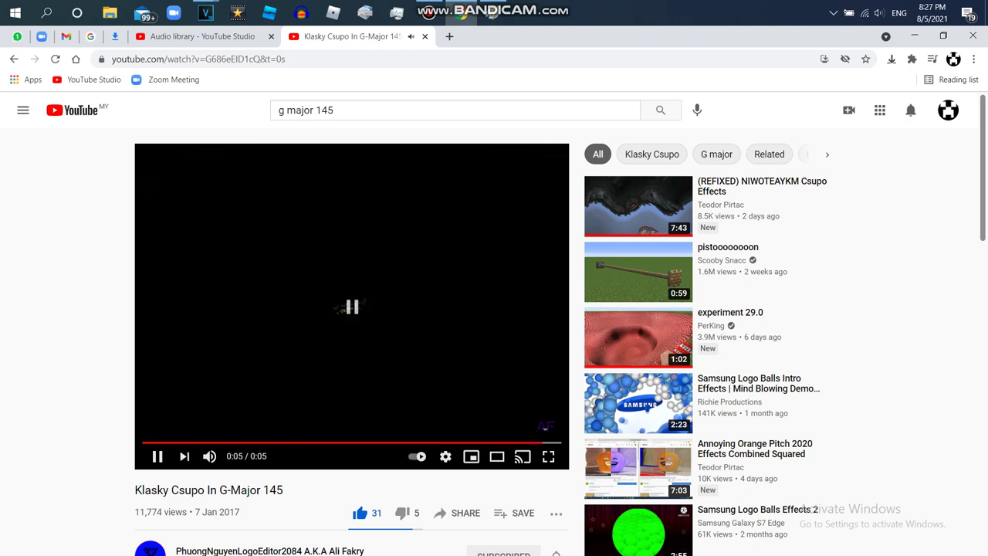
pyautogui.click(205, 13)
pyautogui.click(133, 74)
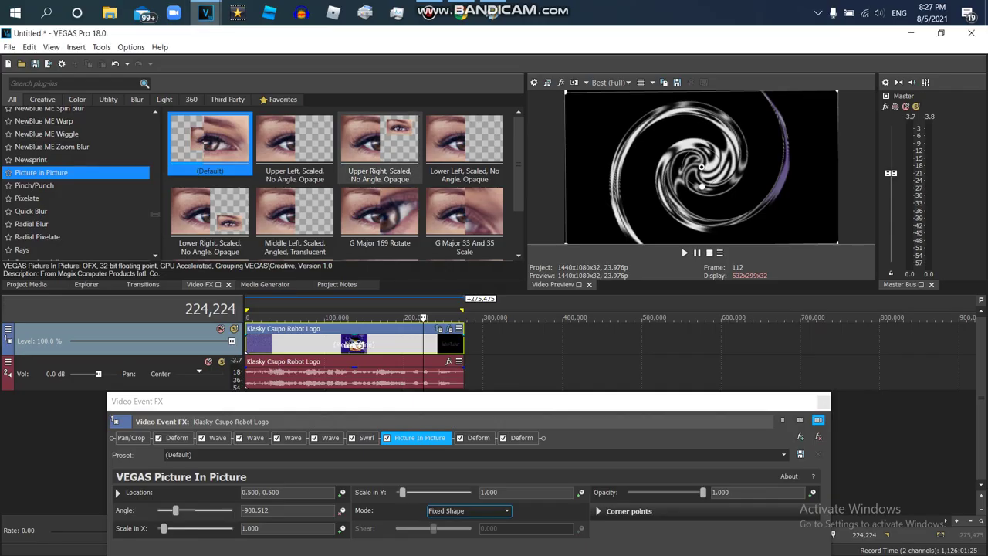
# Step: Set the Swirl amount to 0.500 at its end keyframe and keep the preview uncovered by the effects window
pyautogui.moveTo(137, 402); pyautogui.dragTo(102, 177)
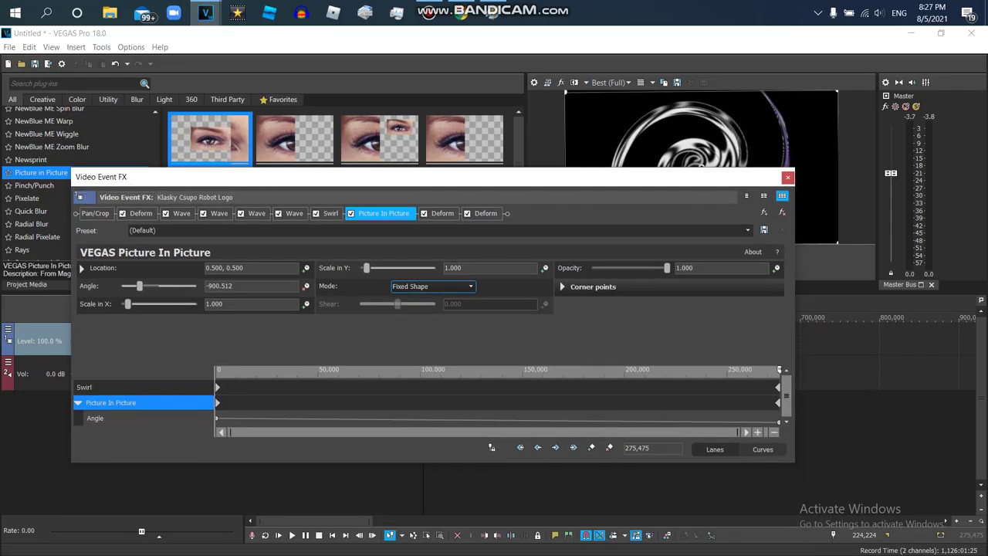
pyautogui.click(777, 387)
pyautogui.doubleClick(320, 273)
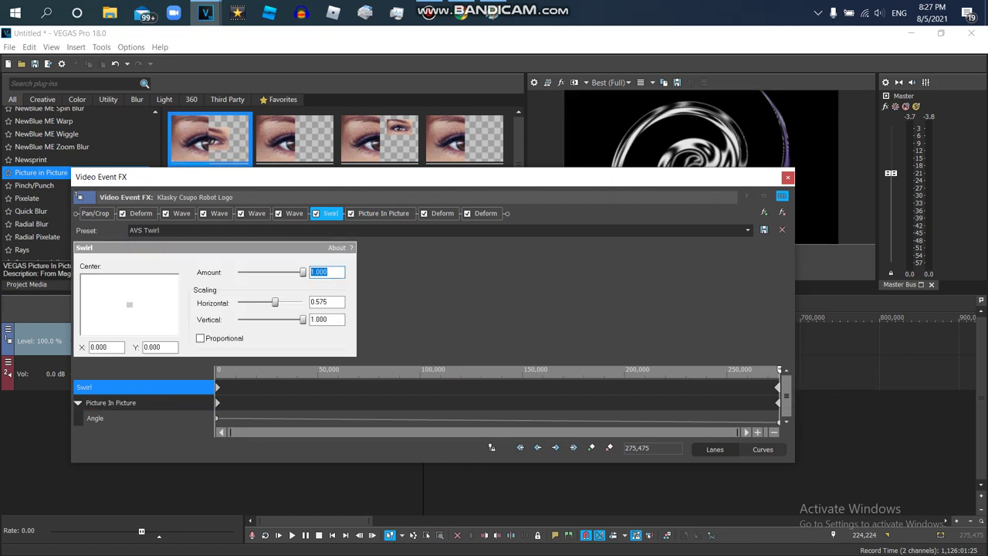
pyautogui.write('0')
pyautogui.press('Tab')
pyautogui.moveTo(74, 177); pyautogui.dragTo(83, 294)
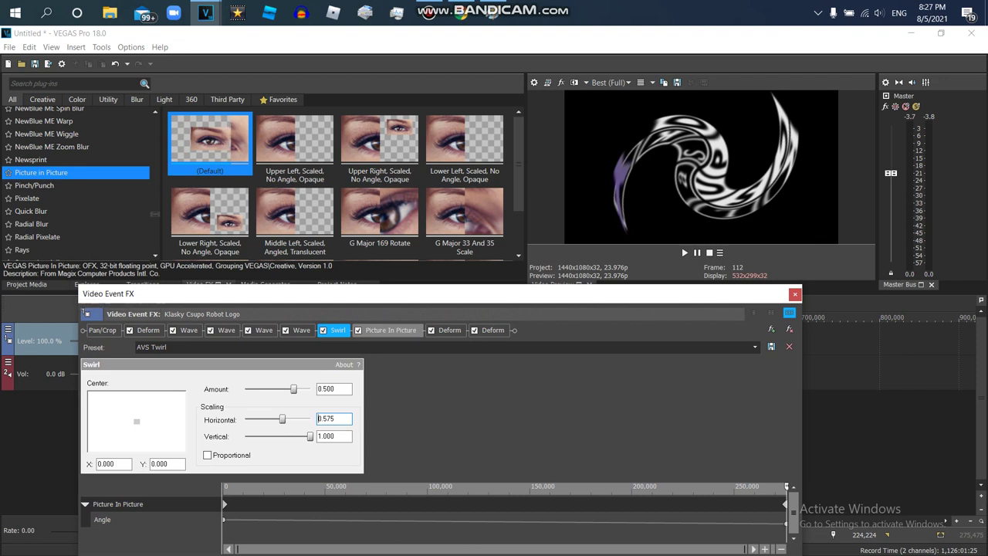
# Step: Set Picture In Picture's end keyframe angle to -900 and close the event effects window
pyautogui.click(391, 330)
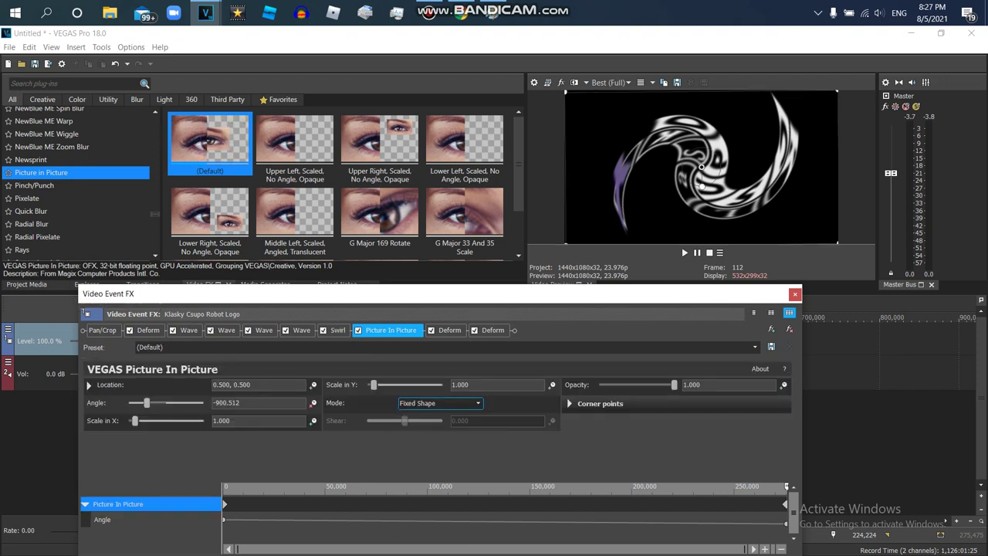
pyautogui.moveTo(702, 186); pyautogui.dragTo(682, 165)
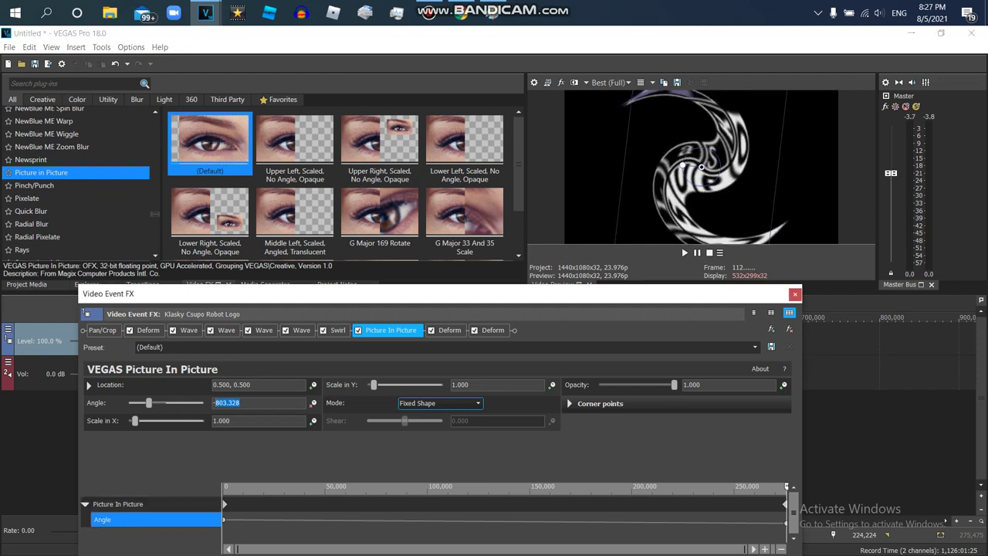
pyautogui.write('-900')
pyautogui.press('Tab')
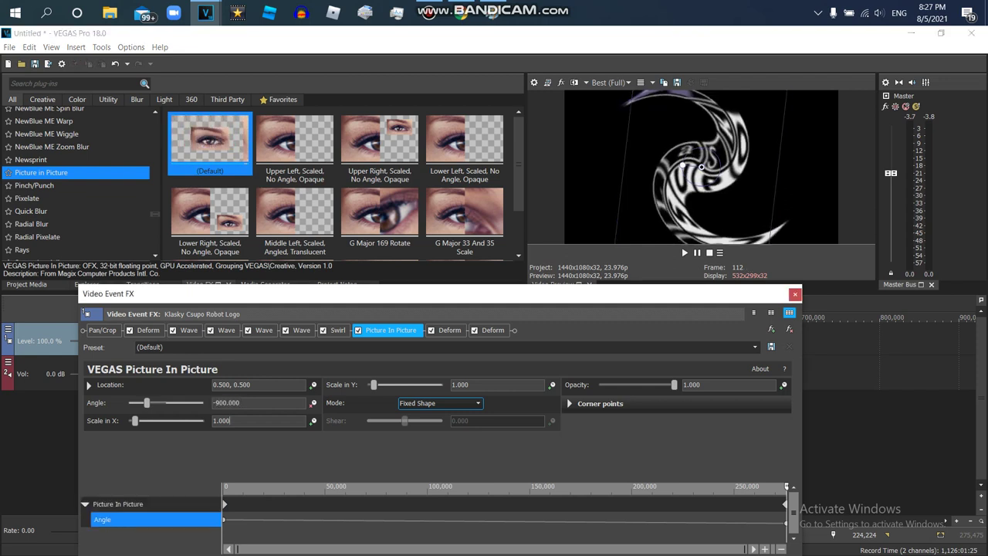
pyautogui.click(795, 294)
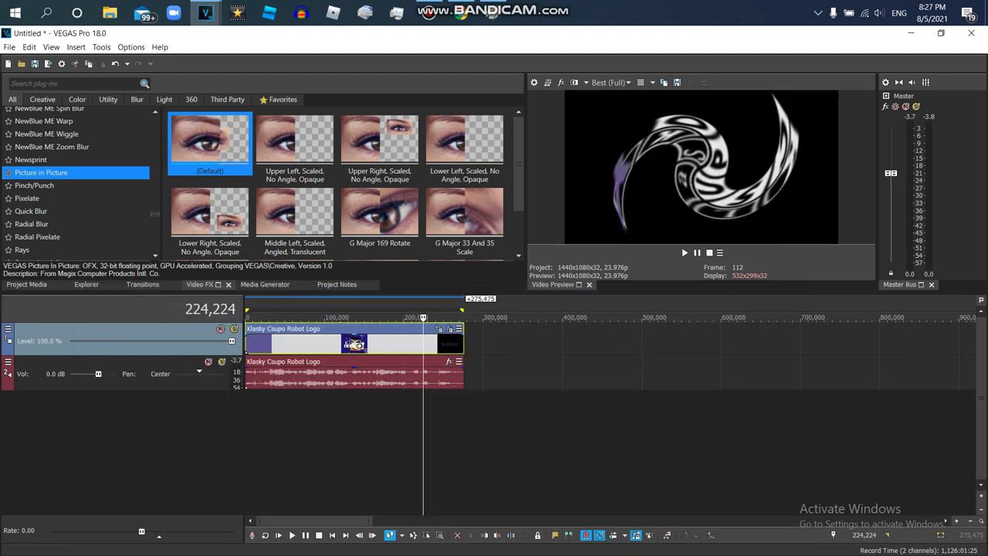
# Step: Select the clip's full range and preview it from the start up to about frame 74,074
pyautogui.doubleClick(309, 344)
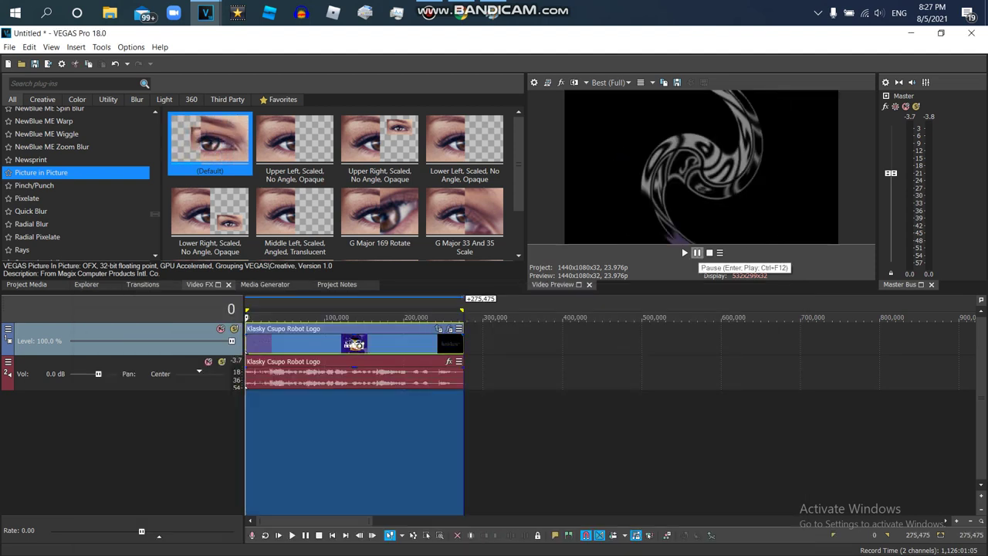
pyautogui.press('space')
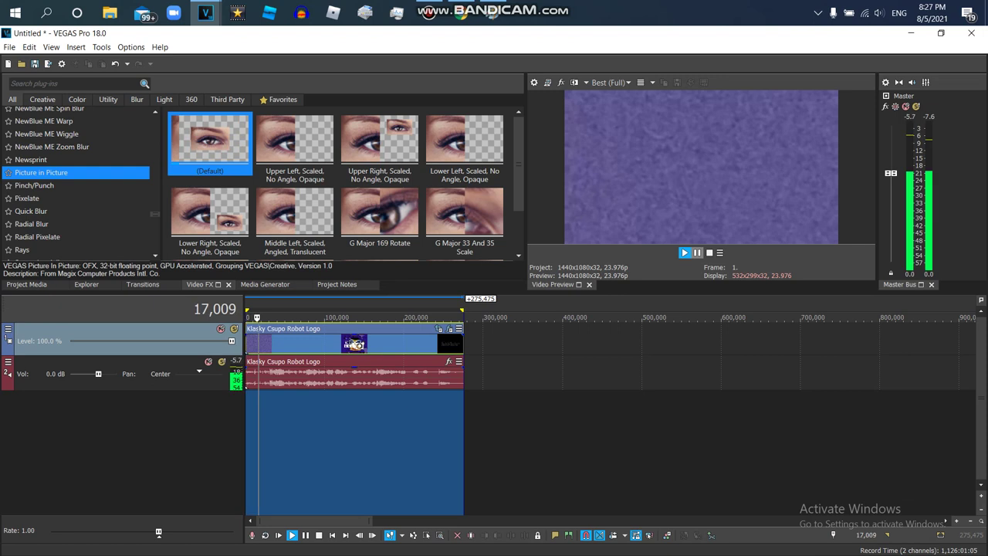
pyautogui.press('Return')
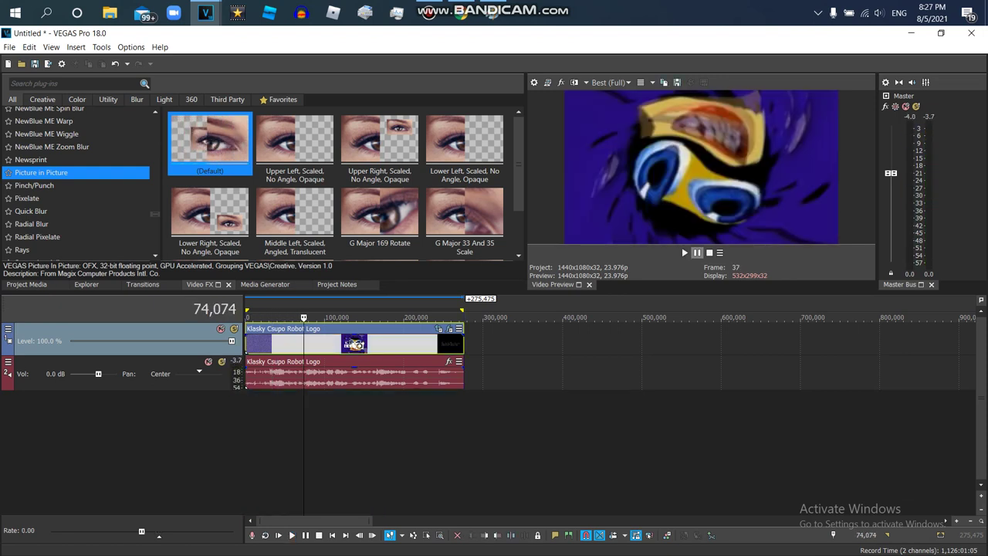
# Step: Replace Picture In Picture with a fresh default instance right after Swirl and set its X and Y scale to 1.000
pyautogui.click(449, 328)
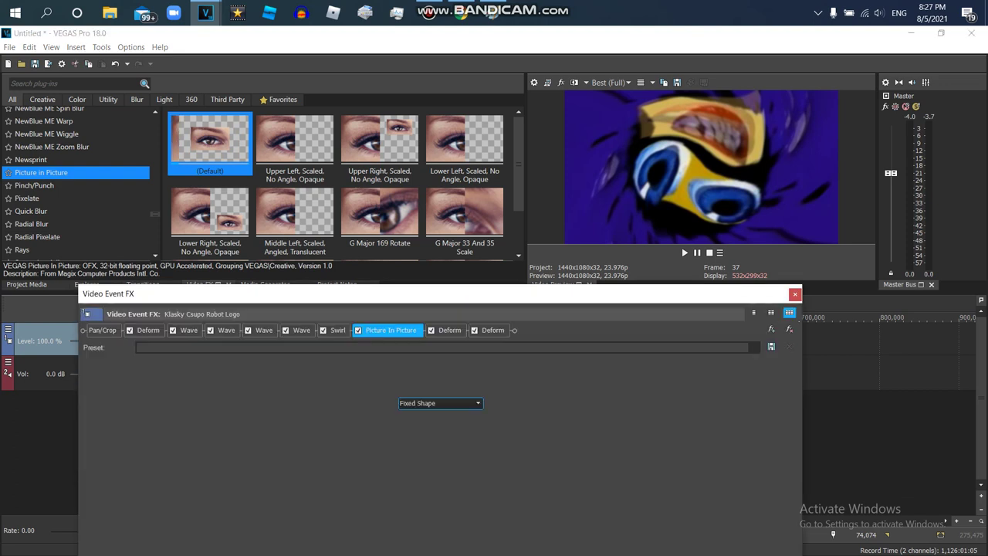
pyautogui.click(789, 330)
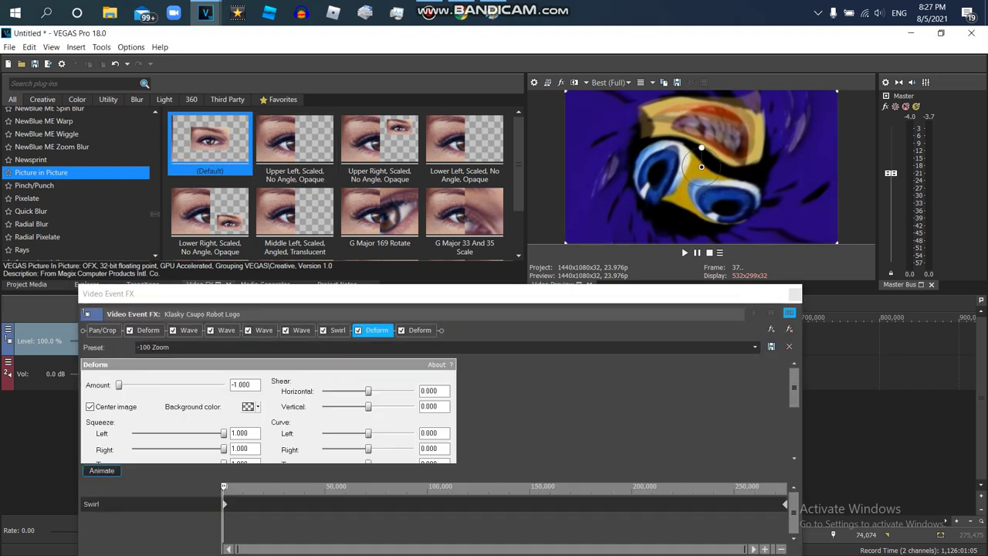
pyautogui.moveTo(210, 140); pyautogui.dragTo(353, 330)
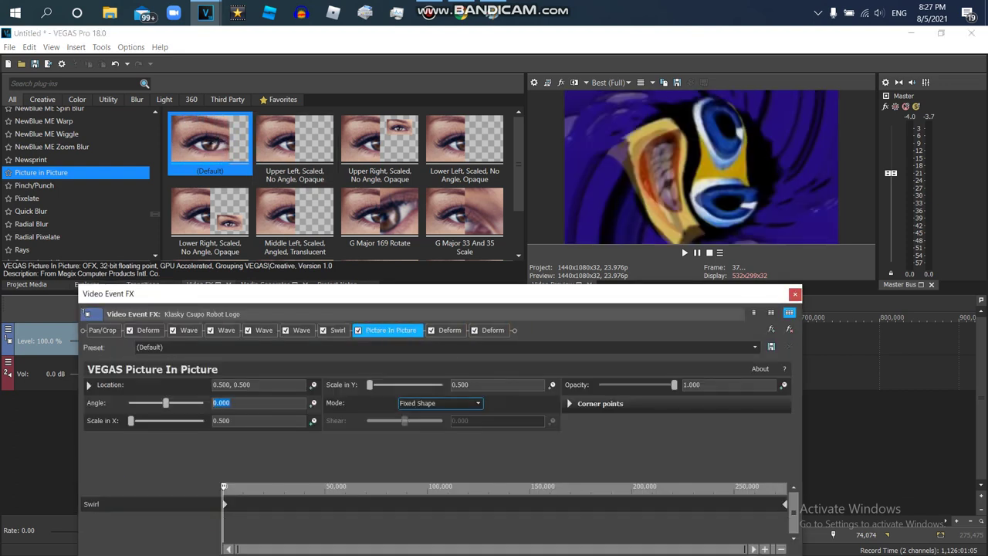
pyautogui.moveTo(232, 421); pyautogui.dragTo(217, 421)
pyautogui.write('1')
pyautogui.click(231, 403)
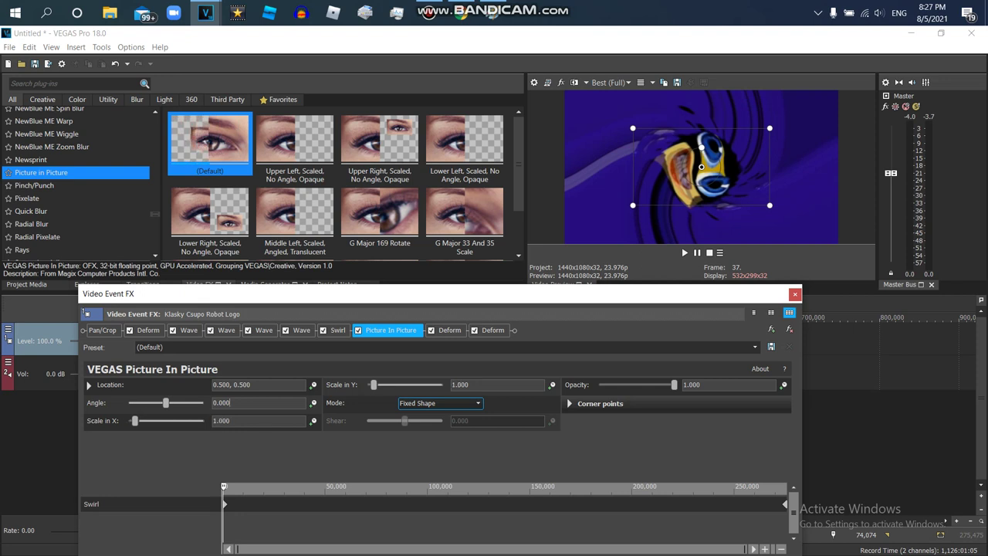
# Step: Animate the new Picture In Picture's angle, rotate it to about -252° at the effect timeline's end, and preview the clip
pyautogui.press('space')
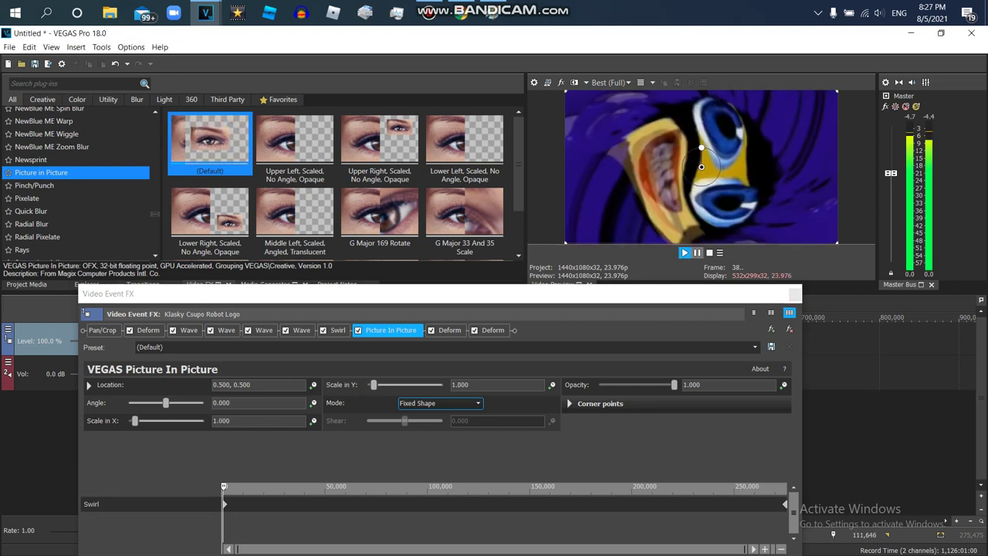
pyautogui.press('space')
pyautogui.click(313, 403)
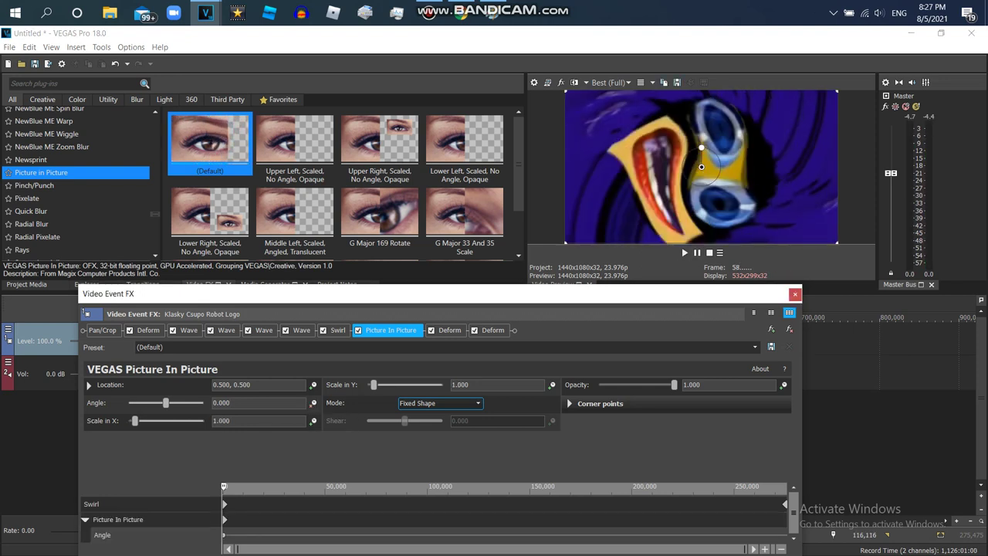
pyautogui.click(279, 519)
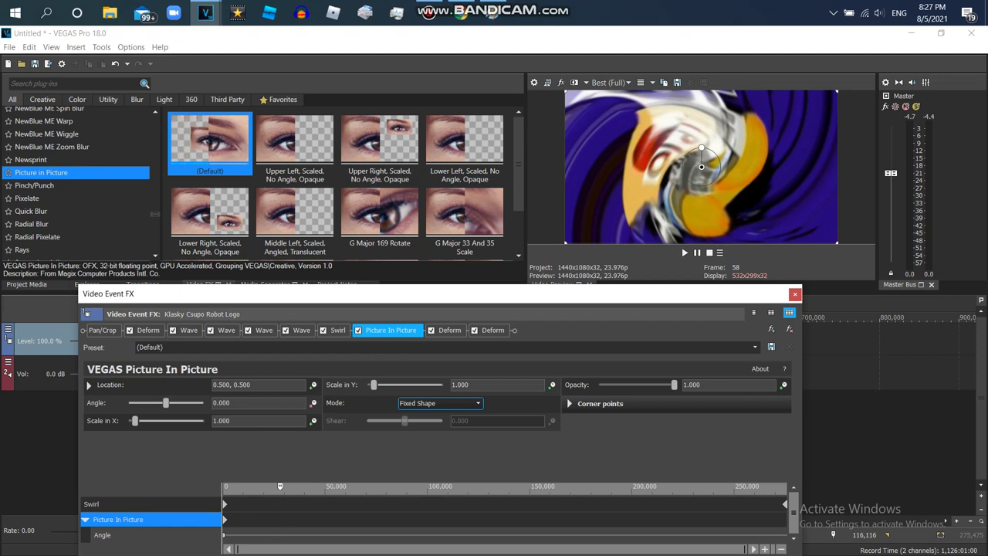
pyautogui.moveTo(279, 520); pyautogui.dragTo(787, 520)
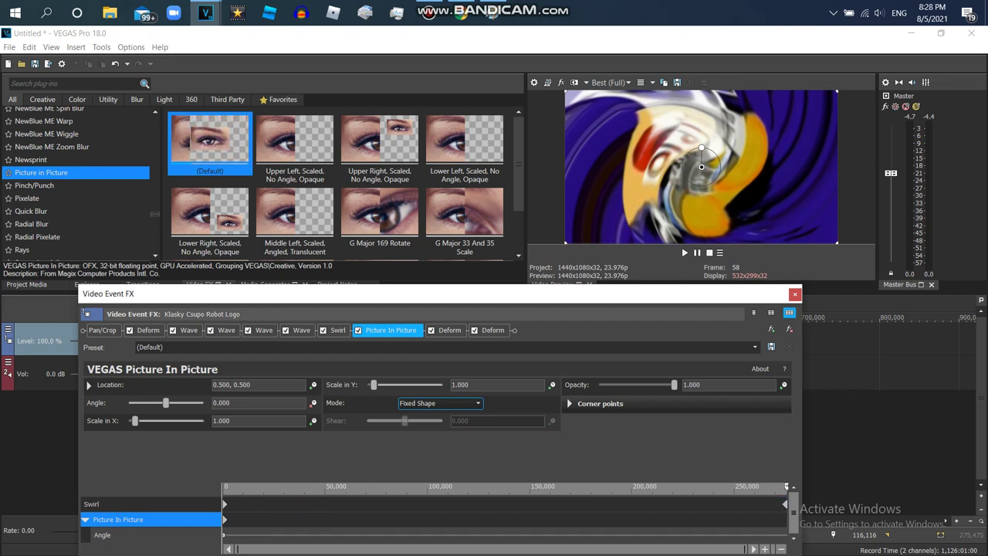
pyautogui.moveTo(701, 147); pyautogui.dragTo(695, 186)
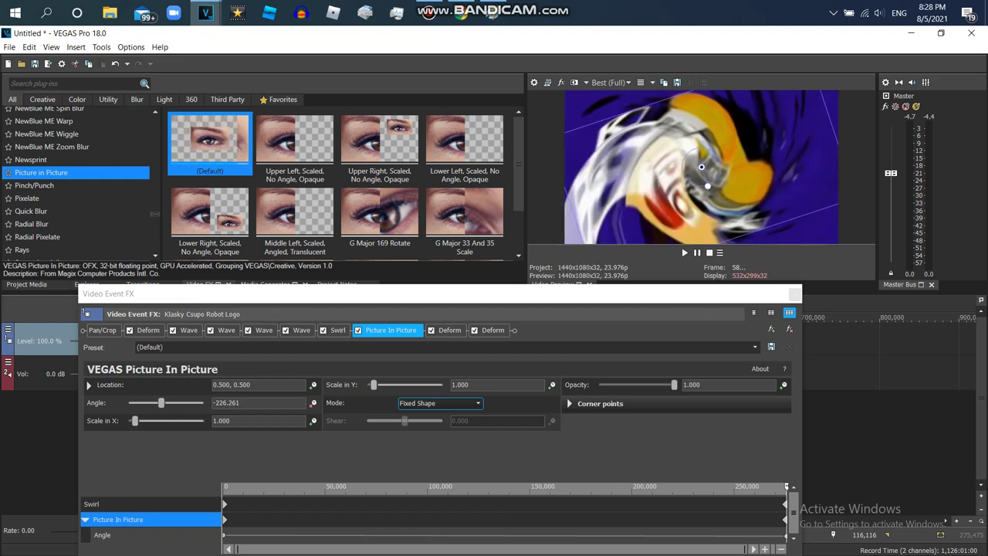
pyautogui.press('space')
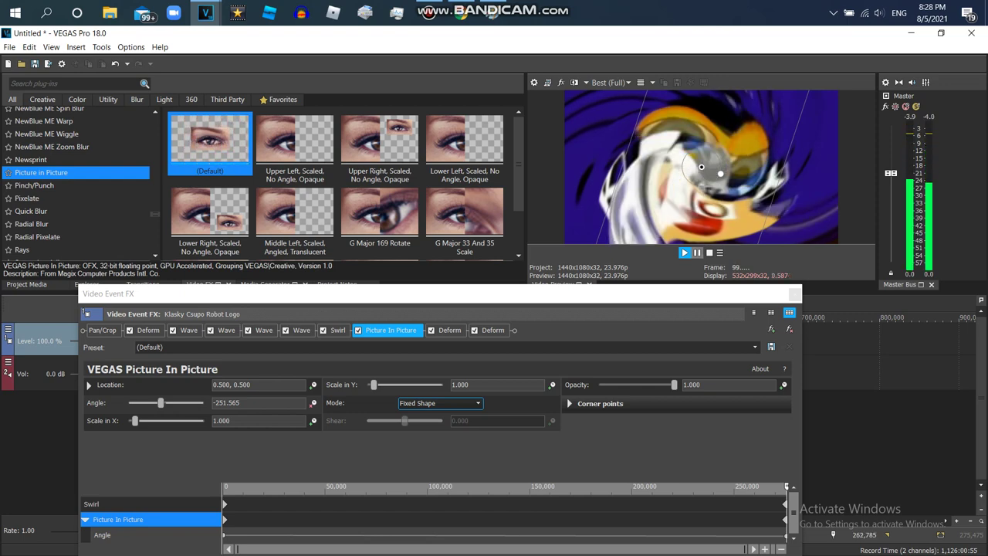
# Step: Set Picture In Picture's end keyframe angle to -360 and close the event effects window
pyautogui.press('Return')
pyautogui.moveTo(720, 173); pyautogui.dragTo(709, 149)
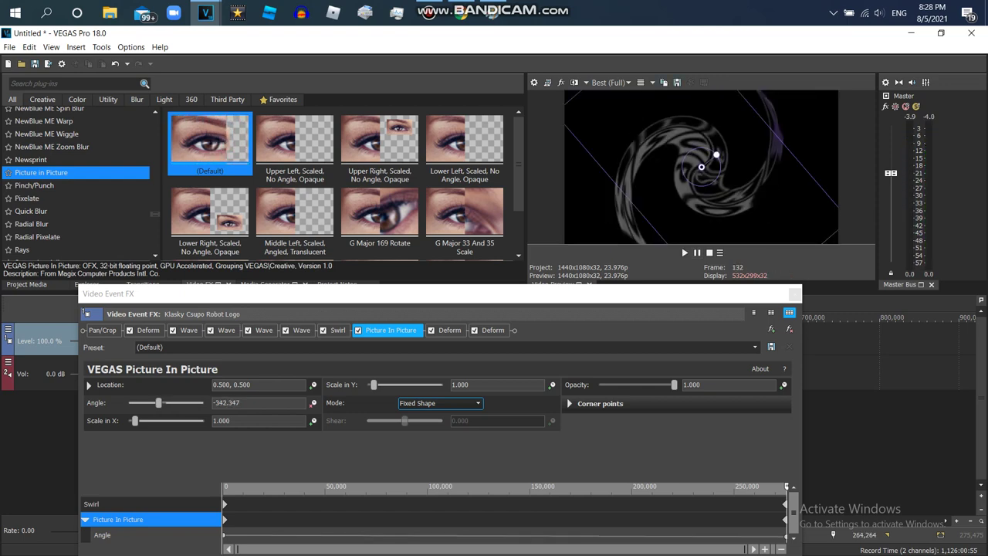
pyautogui.moveTo(158, 403); pyautogui.dragTo(157, 403)
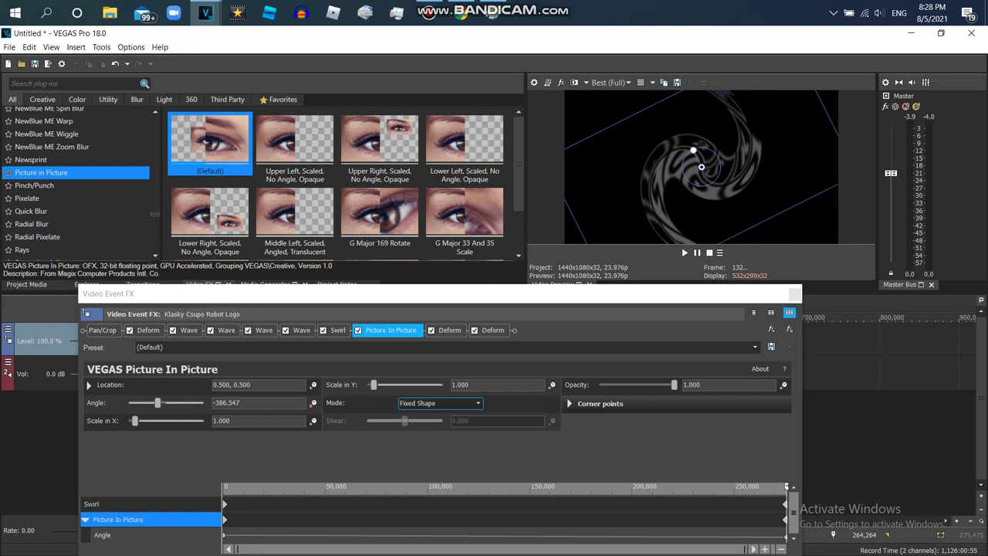
pyautogui.moveTo(158, 403); pyautogui.dragTo(158, 403)
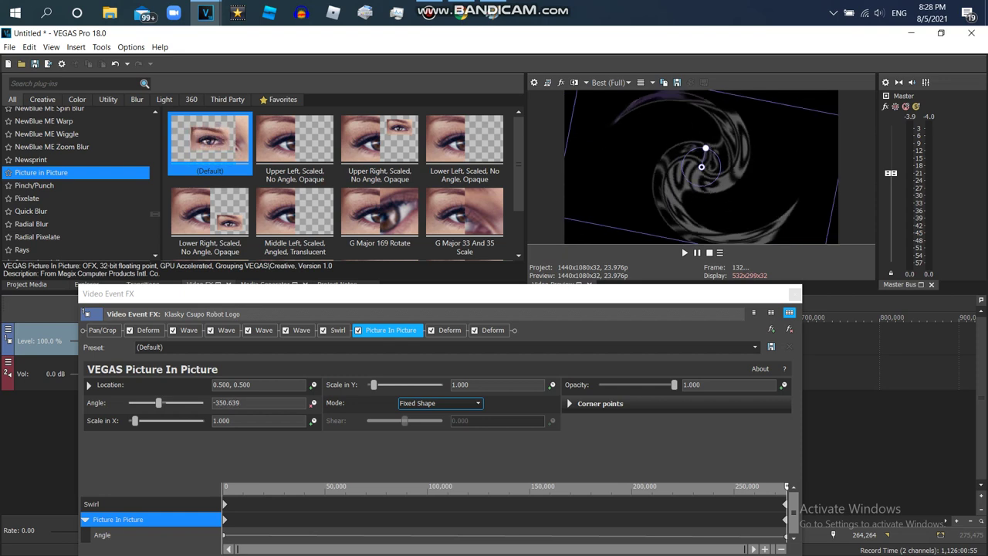
pyautogui.doubleClick(228, 402)
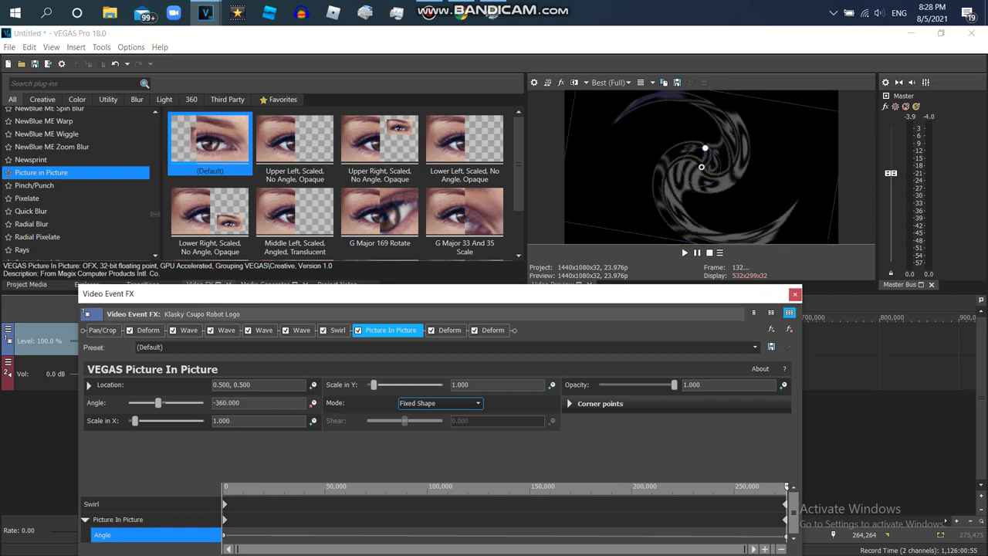
pyautogui.click(795, 294)
# Step: Select the clip's full range and preview it from the start up to about frame 152,152
pyautogui.doubleClick(449, 344)
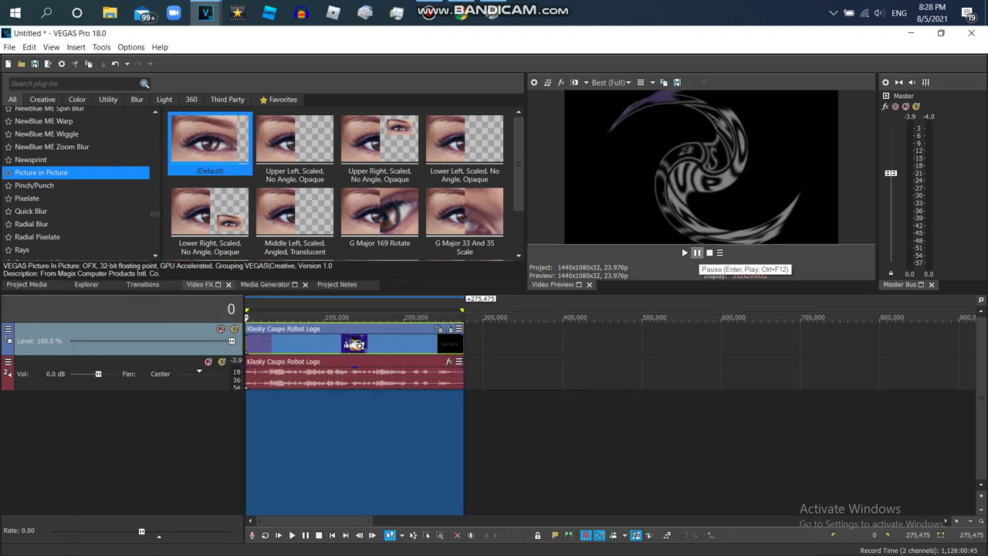
pyautogui.click(684, 253)
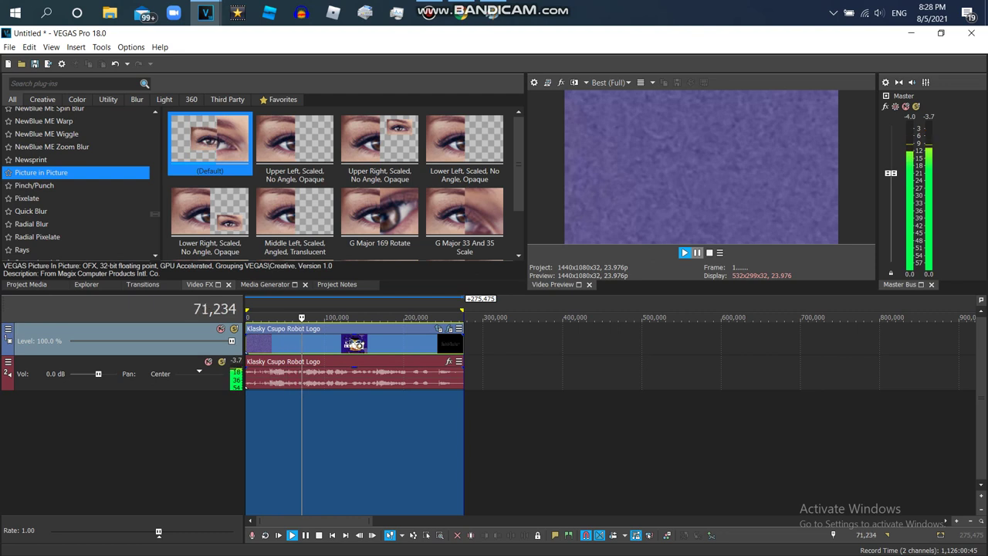
pyautogui.click(697, 253)
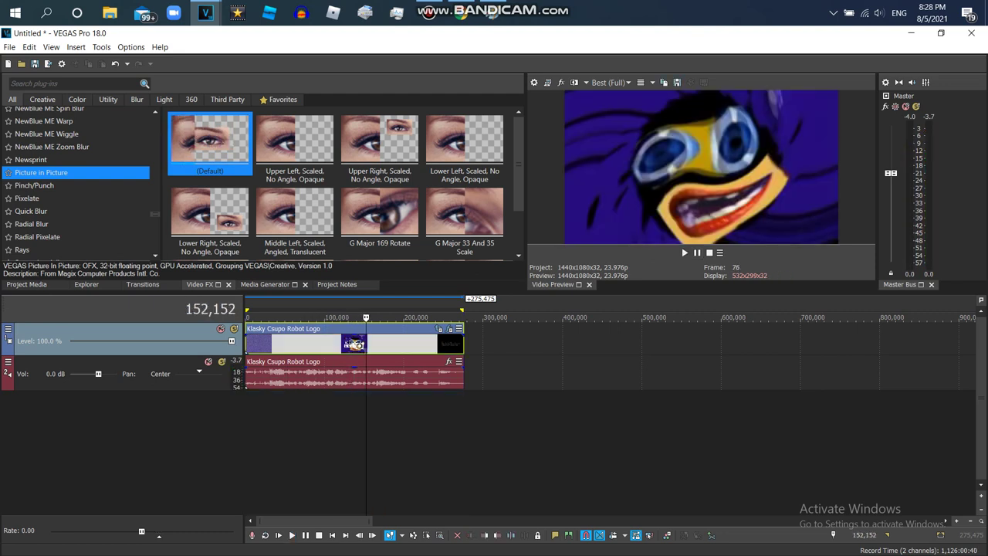
# Step: Preview the clip with all four Wave effects in its effects chain bypassed, and re-enable all four
pyautogui.click(449, 329)
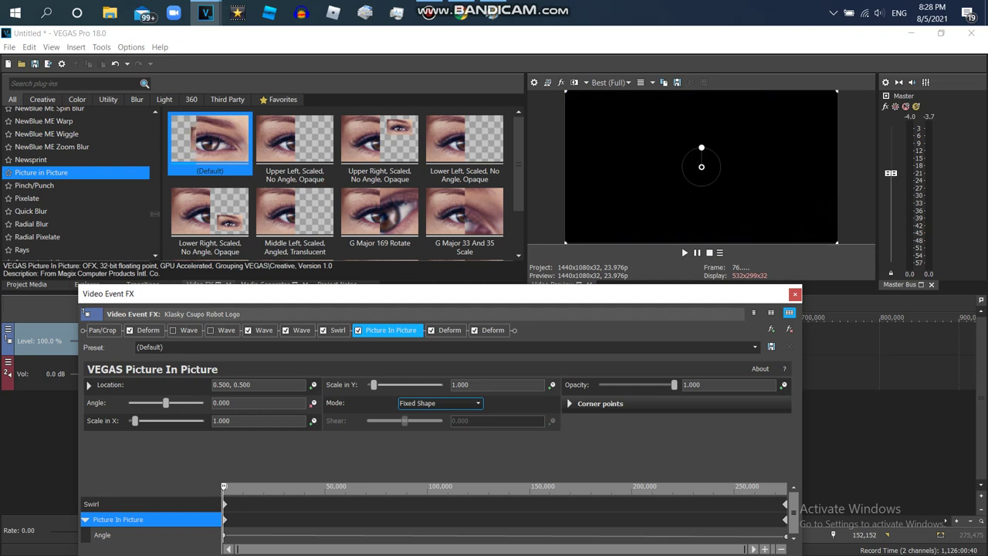
pyautogui.click(285, 330)
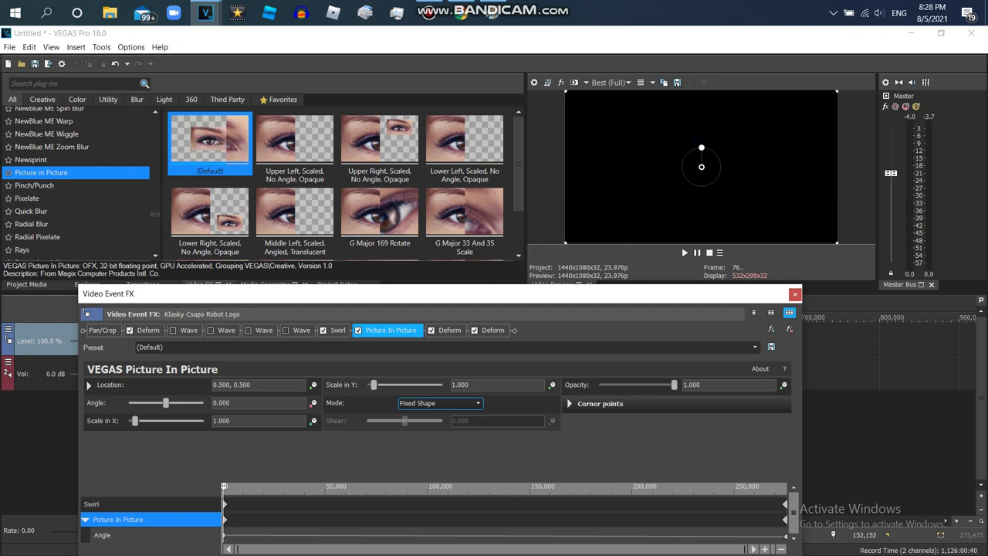
pyautogui.doubleClick(881, 410)
pyautogui.press('space')
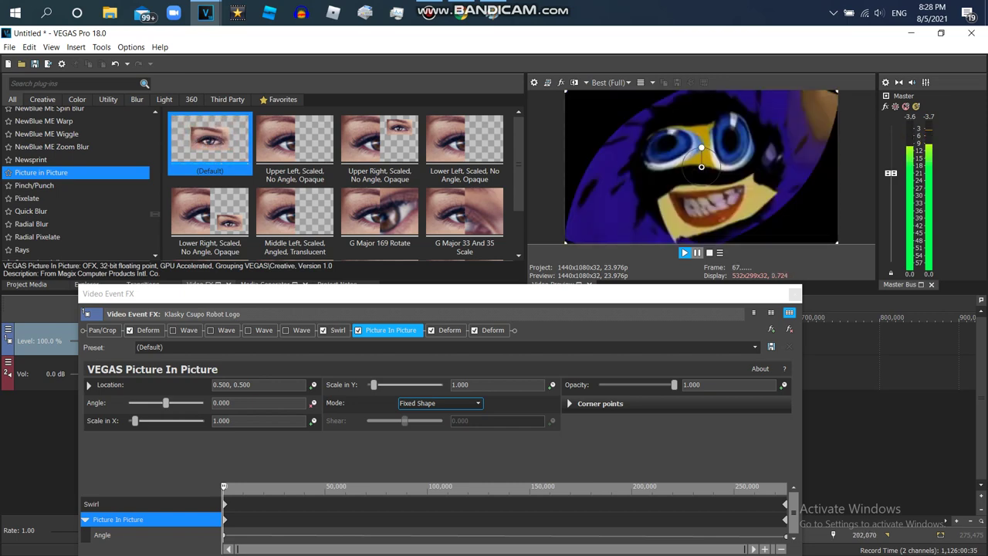
pyautogui.click(697, 253)
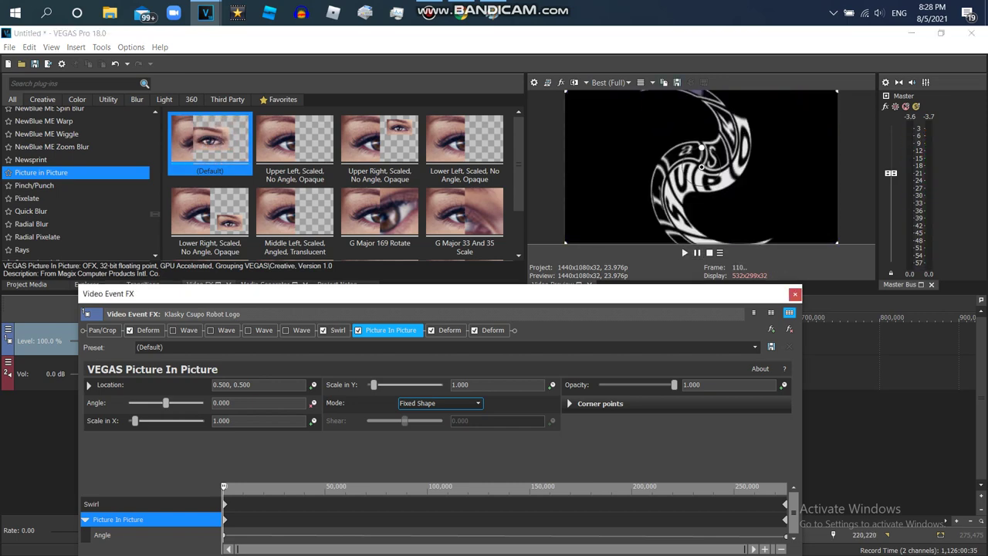
pyautogui.click(173, 331)
pyautogui.click(211, 330)
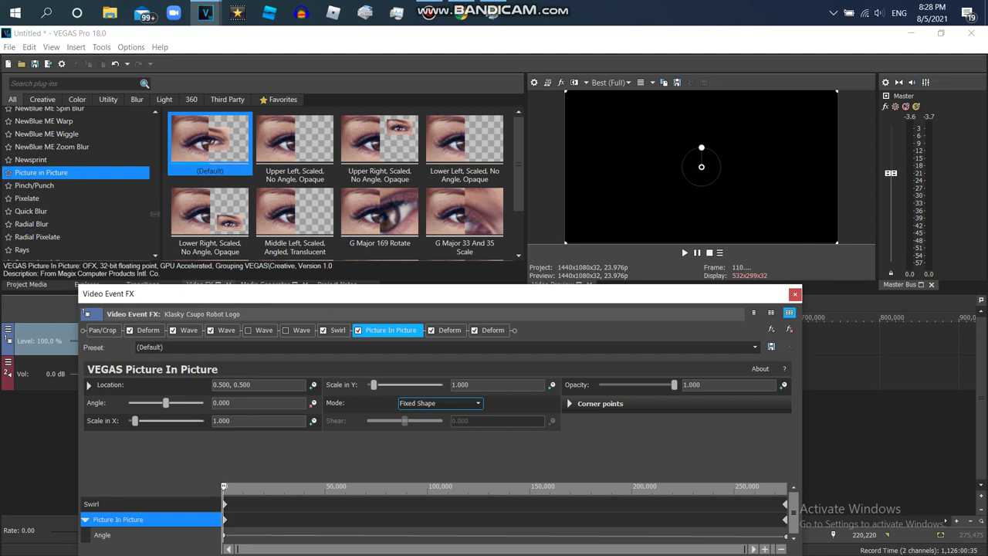
pyautogui.click(247, 331)
pyautogui.click(286, 330)
# Step: Place the playhead at frame 80,080 and add three Maximum Pinch Pinch/Punch effects at the chain's start, before the first Deform
pyautogui.moveTo(290, 293); pyautogui.dragTo(294, 350)
pyautogui.click(308, 331)
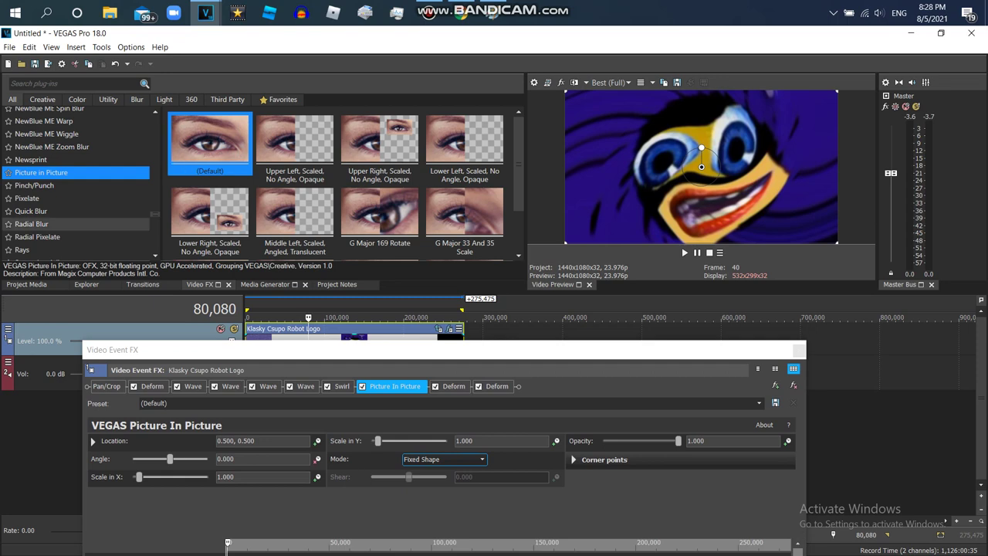
pyautogui.click(33, 186)
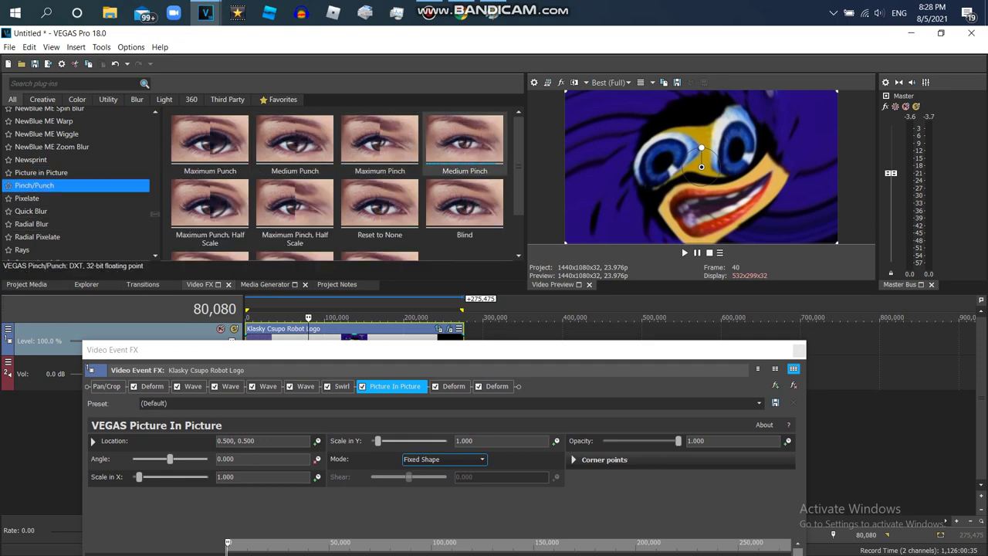
pyautogui.click(384, 145)
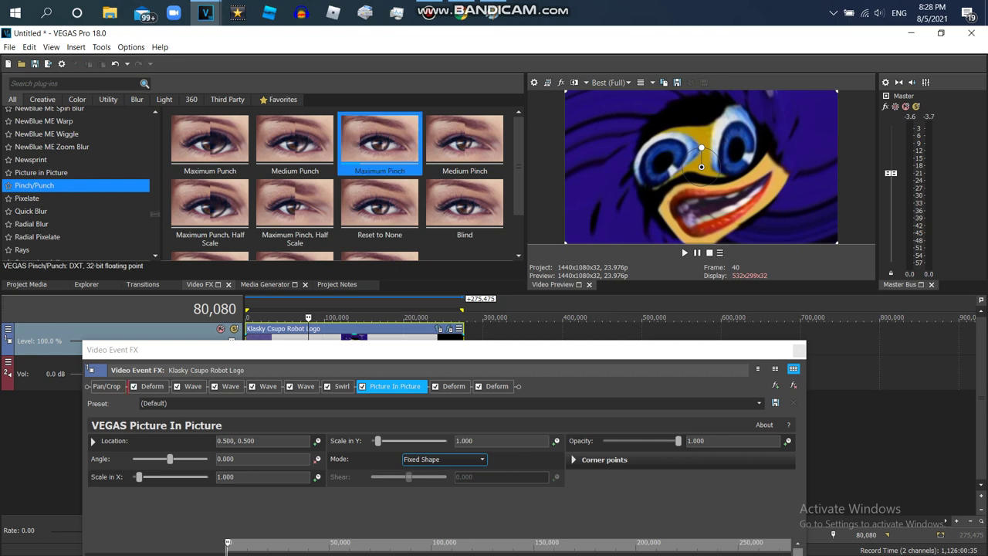
pyautogui.moveTo(384, 145); pyautogui.dragTo(139, 386)
pyautogui.moveTo(383, 145); pyautogui.dragTo(182, 387)
pyautogui.click(381, 145)
pyautogui.doubleClick(379, 143)
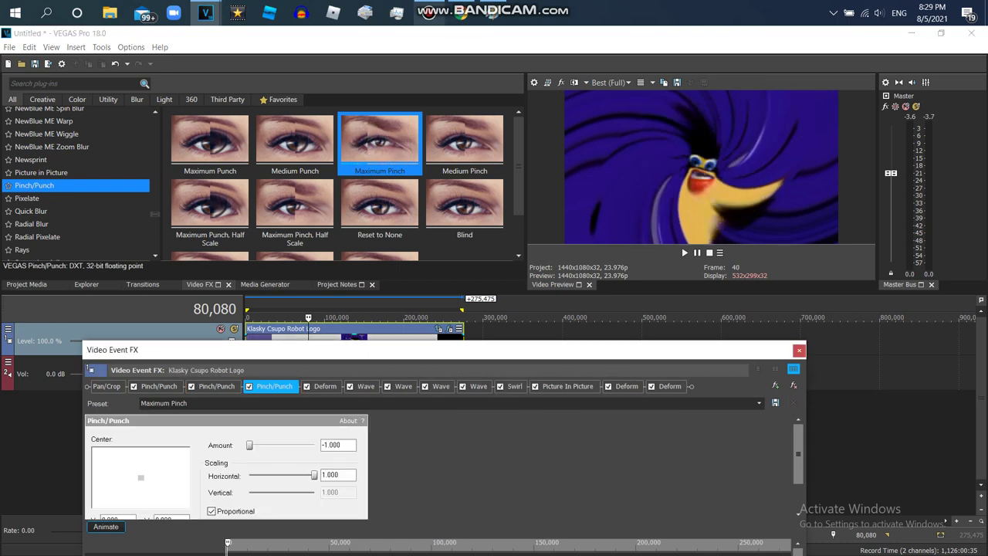
# Step: Add HSL Adjust with the Invert Color preset at the start of the chain, ahead of the Pinch/Punch effects
pyautogui.scroll(10, 77, 185)
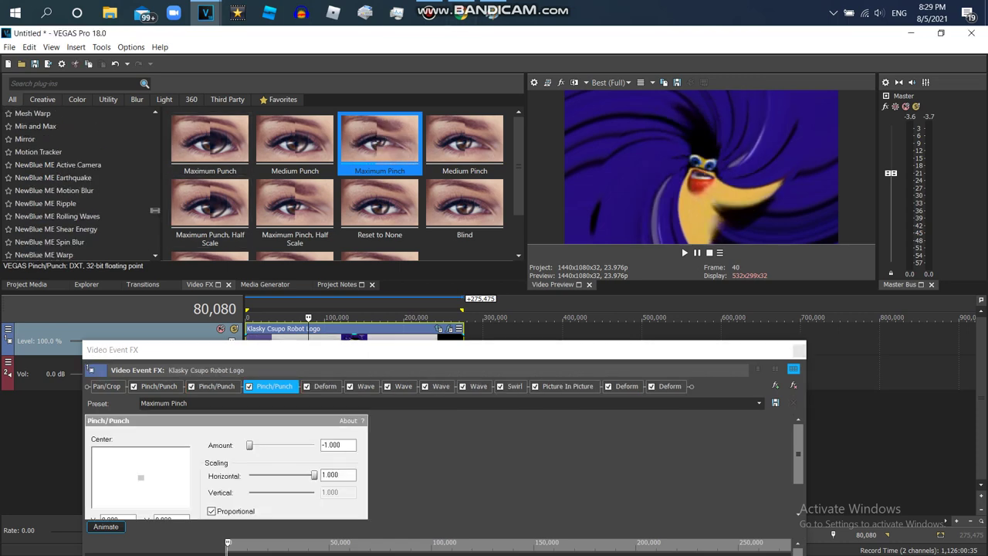
pyautogui.click(46, 132)
pyautogui.click(380, 144)
# Step: Switch to YouTube in Chrome, search for "g major 145" and read the effect settings in the "Klasky Csupo In G-Major 145 (Instructions In Description)" description
pyautogui.hotkey('alt', 'Tab')
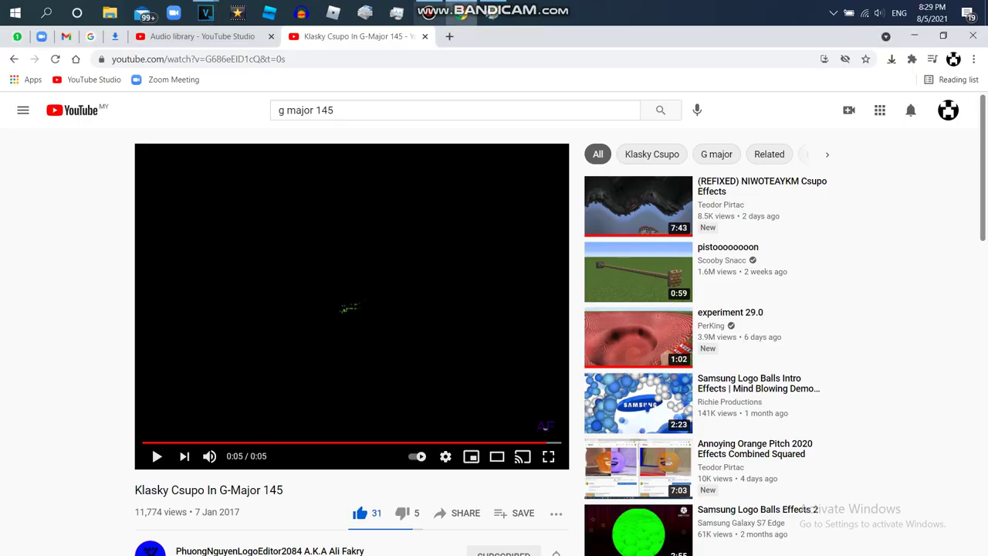
pyautogui.click(661, 111)
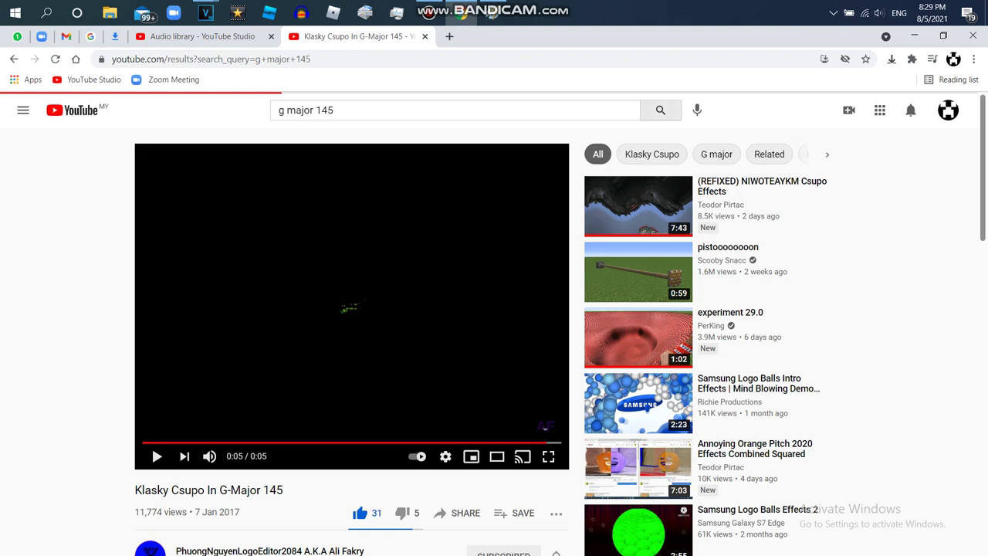
pyautogui.scroll(-4, 561, 342)
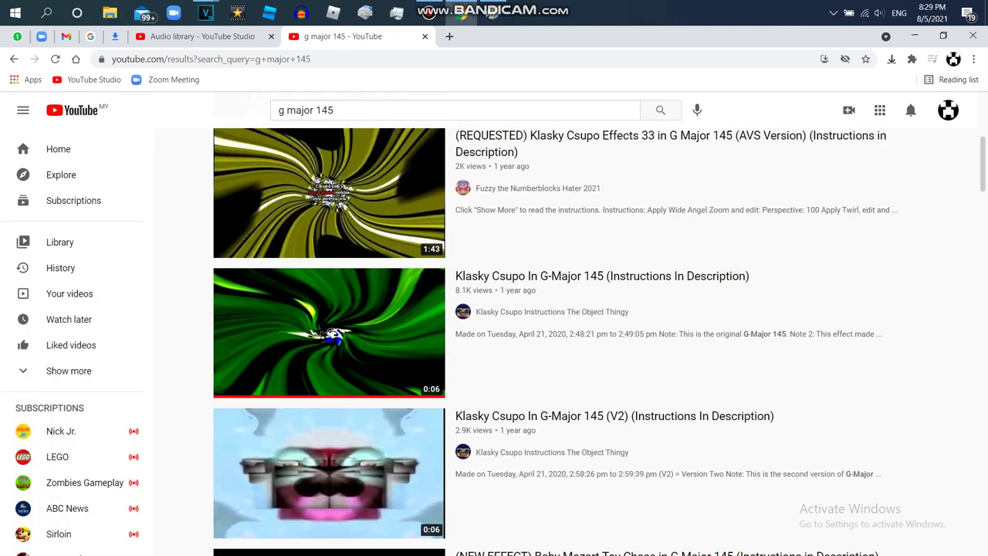
pyautogui.scroll(-2, 561, 342)
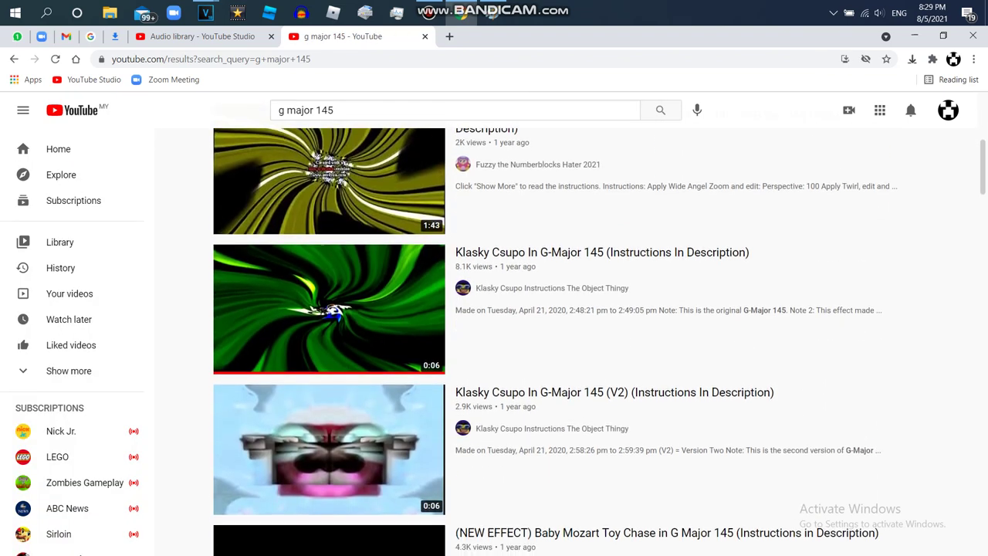
pyautogui.click(332, 189)
pyautogui.scroll(-4, 351, 340)
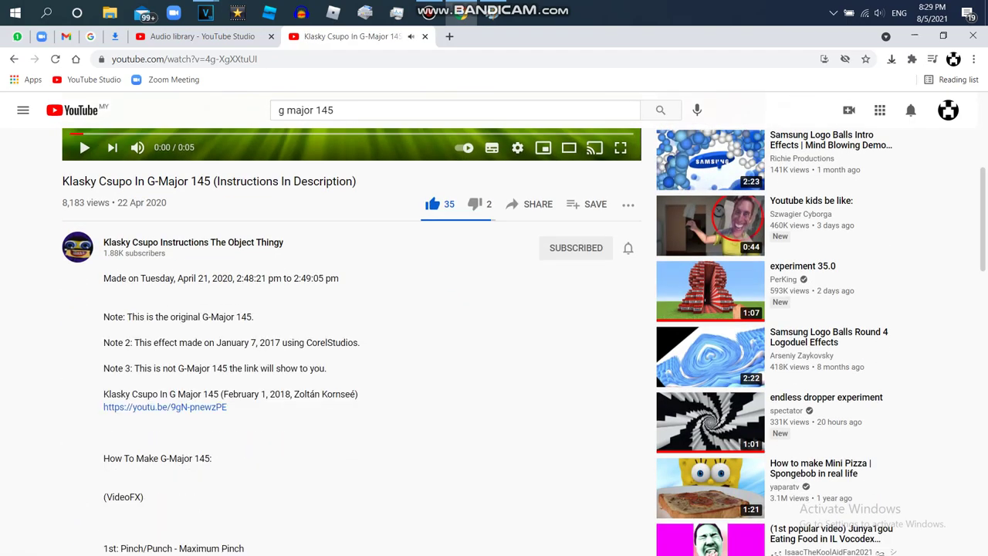
pyautogui.scroll(-4, 351, 340)
pyautogui.scroll(-3, 545, 341)
pyautogui.scroll(-2, 494, 339)
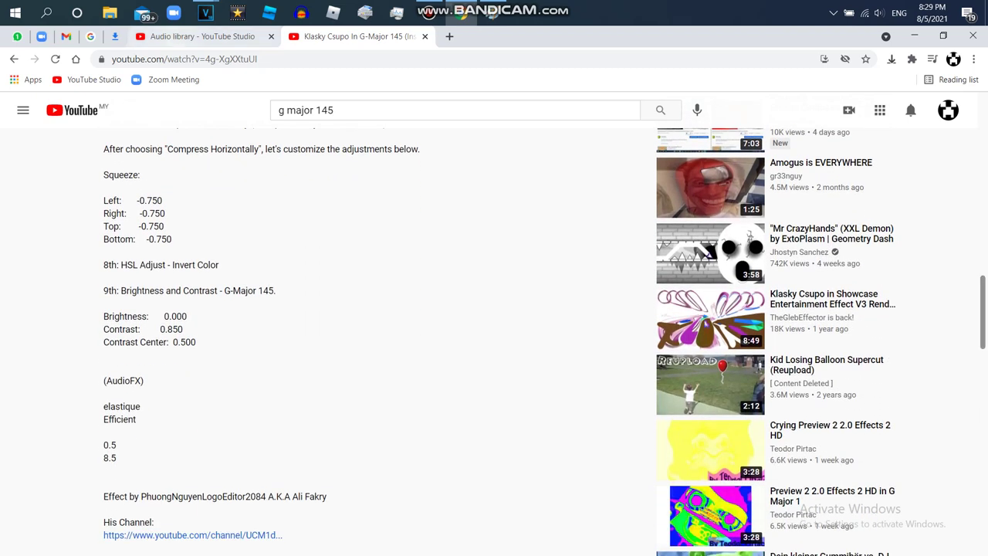
# Step: Switch back to VEGAS Pro and add a default Brightness and Contrast effect right after HSL Adjust
pyautogui.moveTo(206, 13)
pyautogui.click(135, 73)
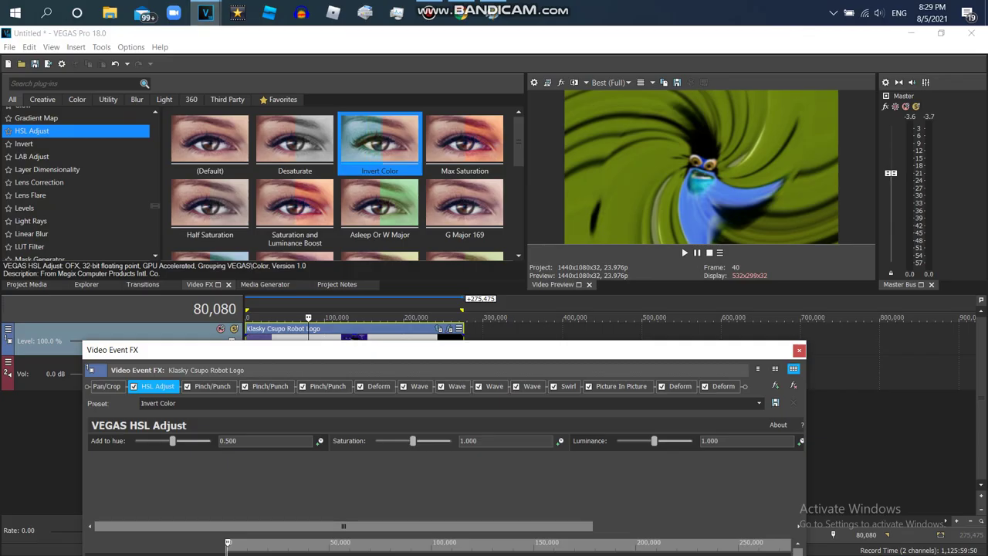
pyautogui.scroll(8, 77, 183)
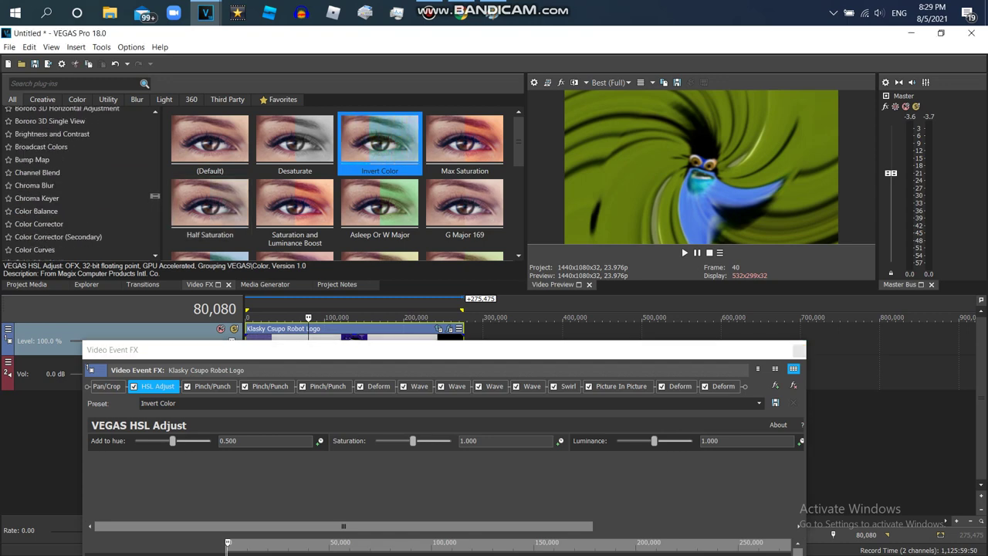
pyautogui.click(52, 134)
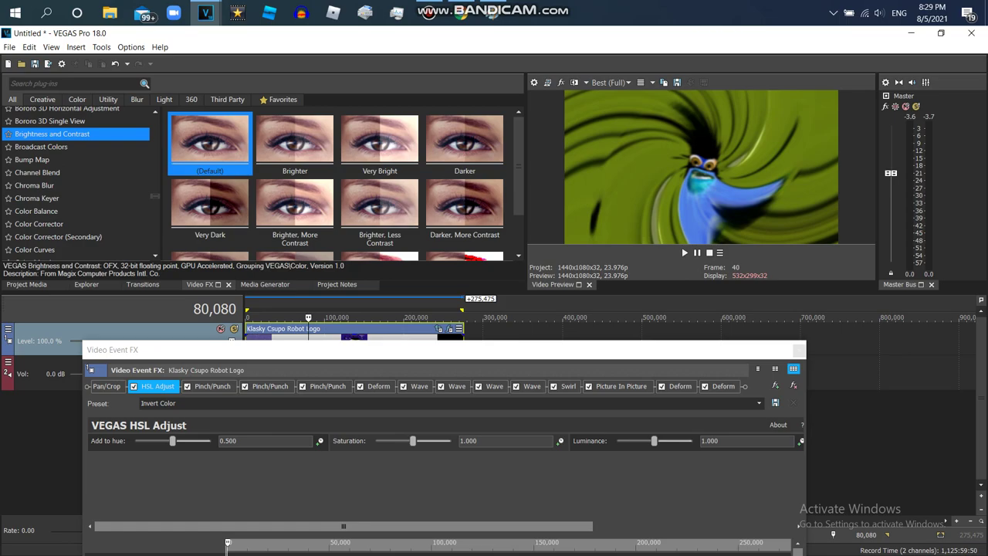
pyautogui.moveTo(210, 143); pyautogui.dragTo(182, 386)
# Step: Close the YouTube instructions tab in Chrome, and in VEGAS Pro set Brightness and Contrast's contrast to 0.850 and close the effects window
pyautogui.click(462, 12)
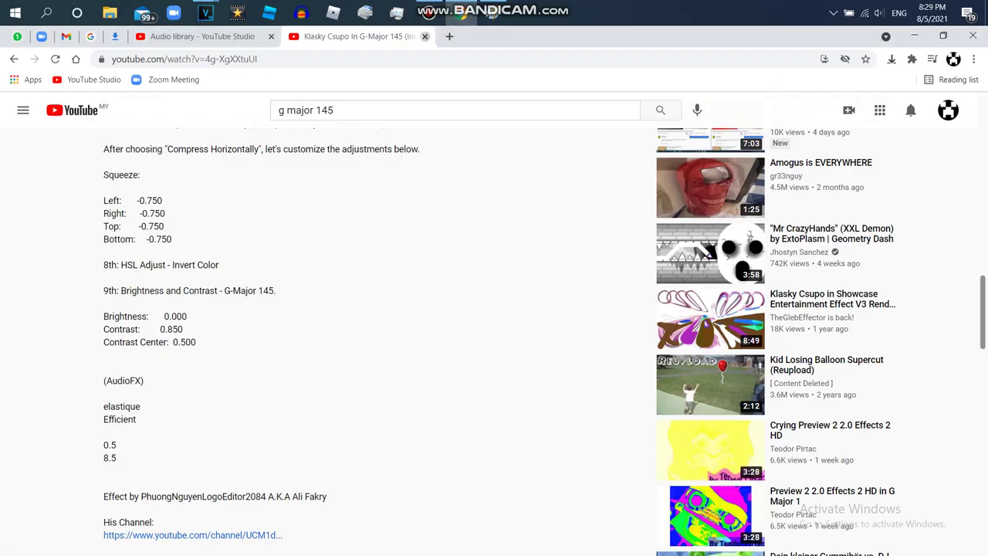
pyautogui.click(425, 37)
pyautogui.moveTo(205, 12)
pyautogui.click(131, 69)
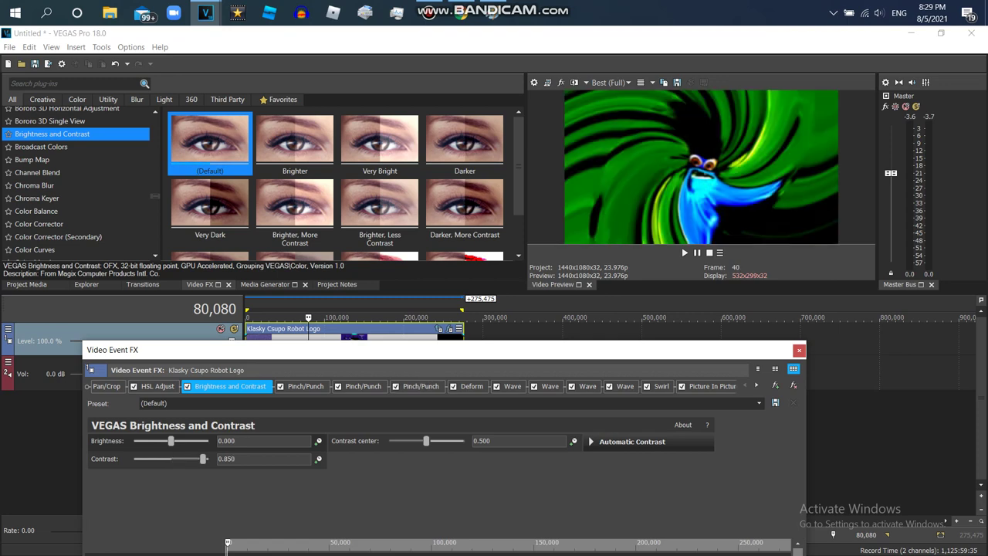
pyautogui.click(799, 350)
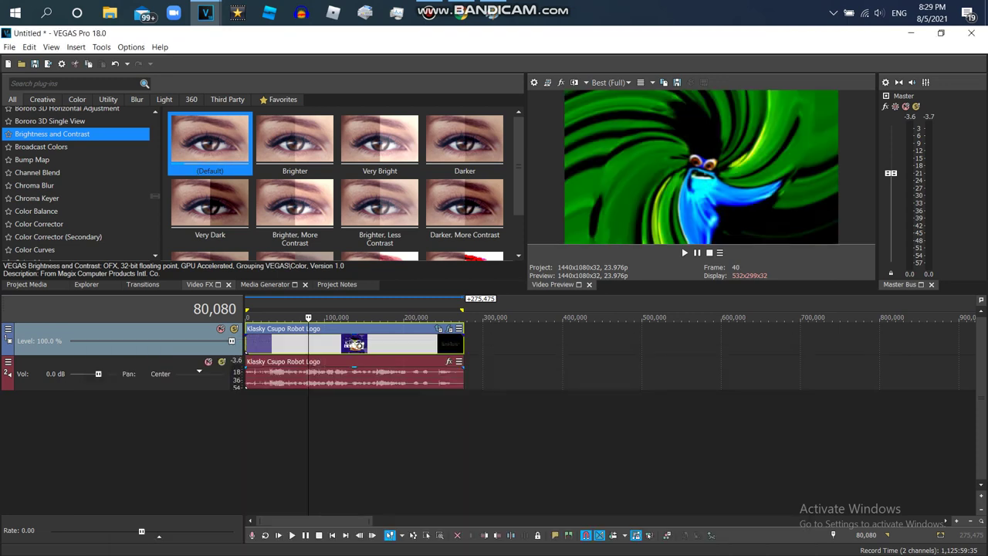
# Step: Set the audio event's pitch shift method to élastique with Pro stretch attributes and a pitch change of 1
pyautogui.rightClick(462, 375)
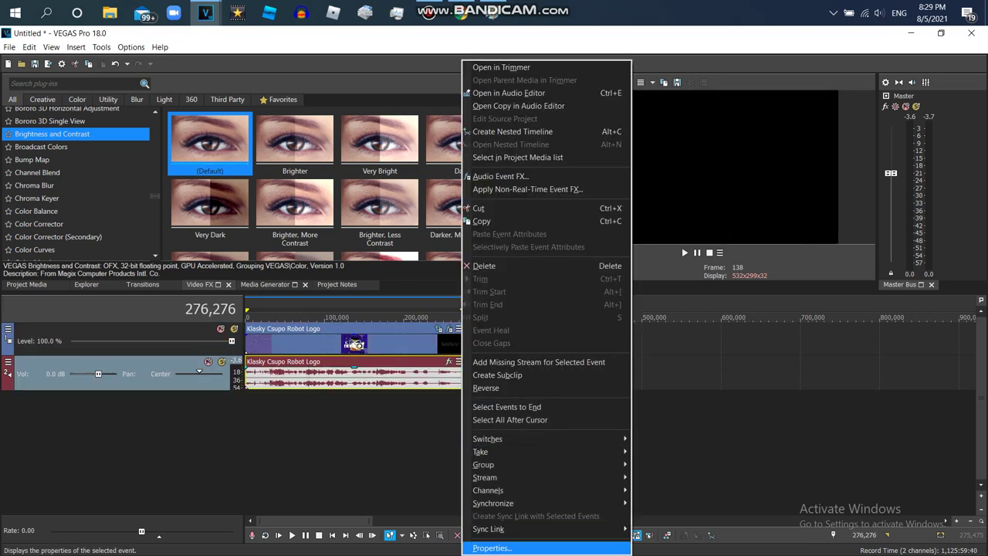
pyautogui.click(489, 547)
pyautogui.click(530, 241)
pyautogui.click(530, 260)
pyautogui.click(531, 259)
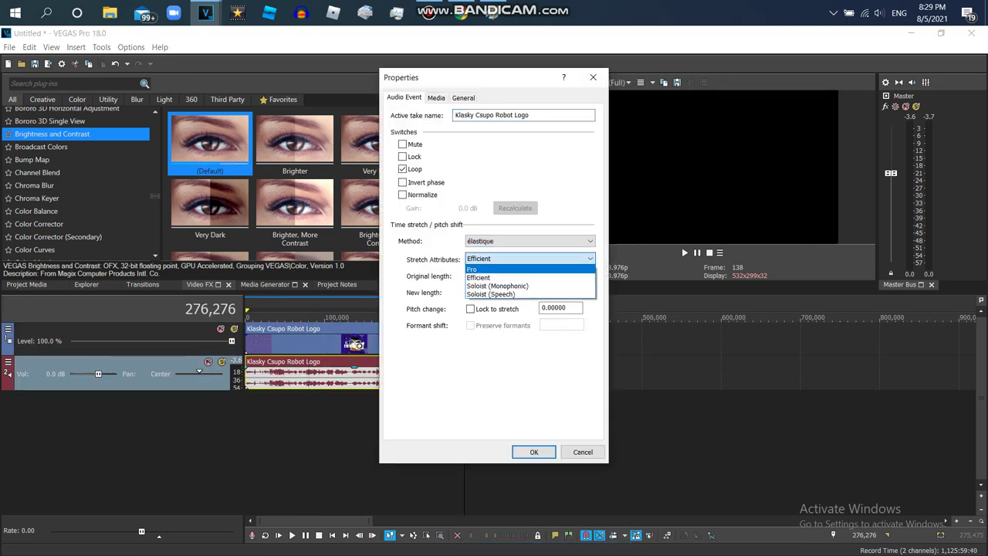
pyautogui.click(530, 268)
pyautogui.doubleClick(555, 308)
pyautogui.write('1')
pyautogui.click(533, 453)
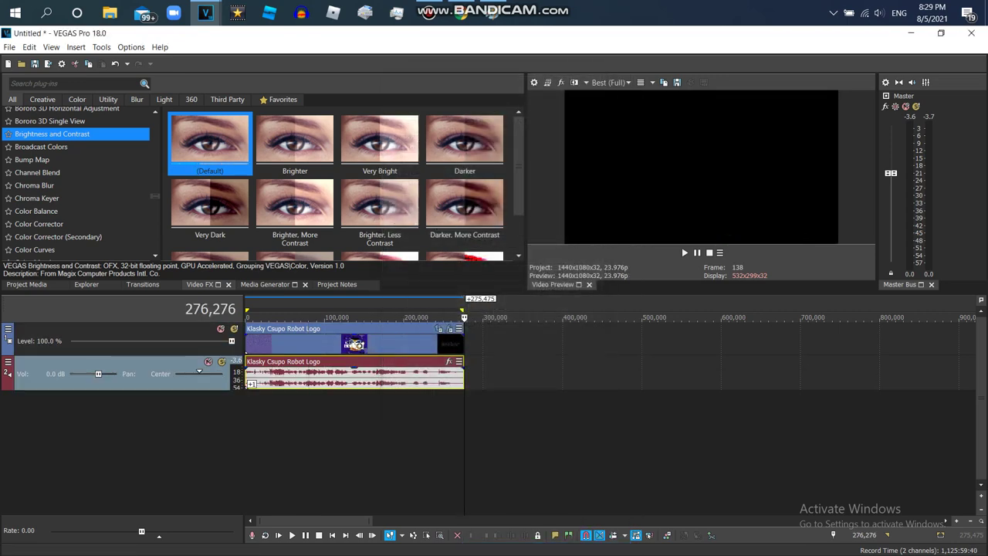
pyautogui.rightClick(606, 363)
pyautogui.click(640, 272)
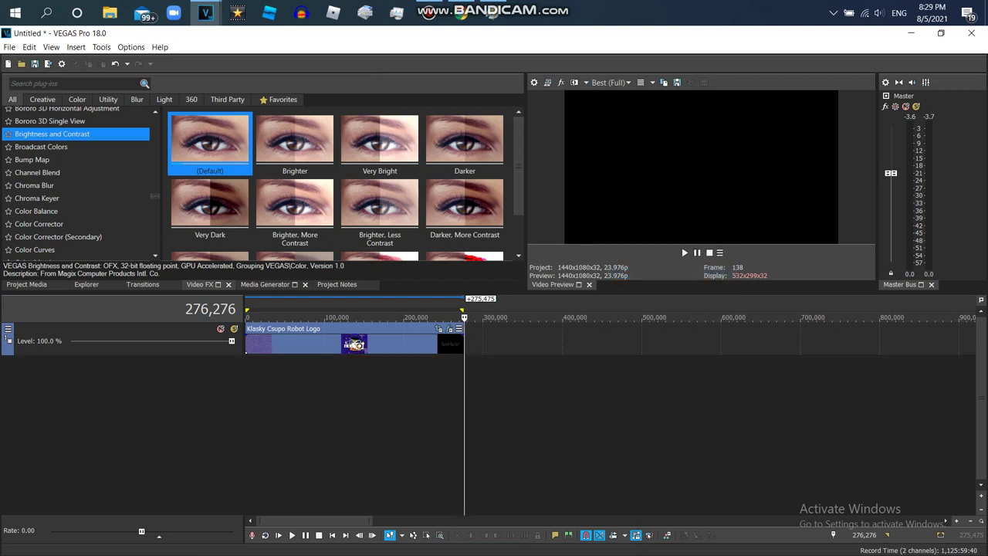
pyautogui.click(127, 64)
pyautogui.click(117, 64)
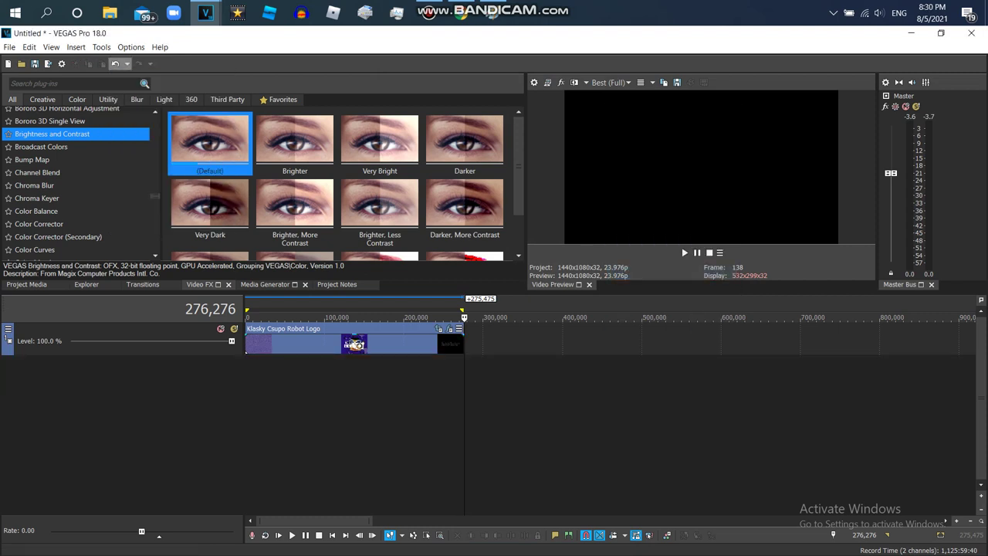
pyautogui.click(114, 63)
# Step: Duplicate the audio track and set the duplicated audio event's pitch change to 8
pyautogui.rightClick(490, 373)
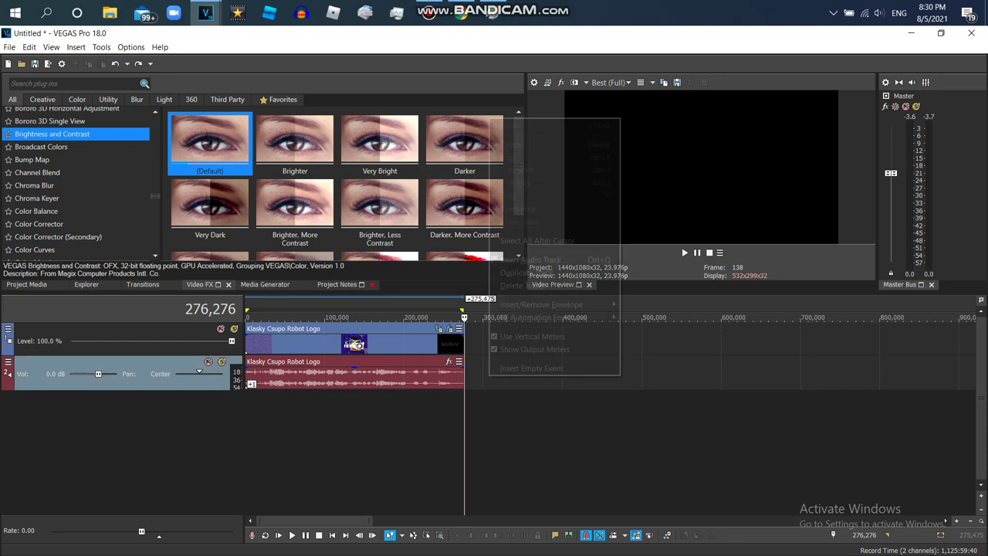
pyautogui.click(526, 273)
pyautogui.rightClick(399, 407)
pyautogui.click(433, 547)
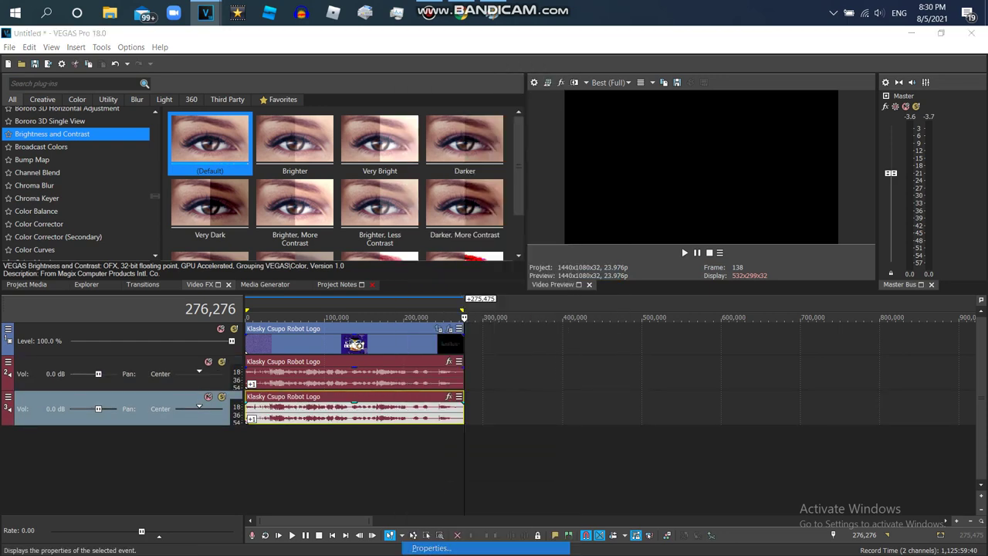
pyautogui.click(569, 308)
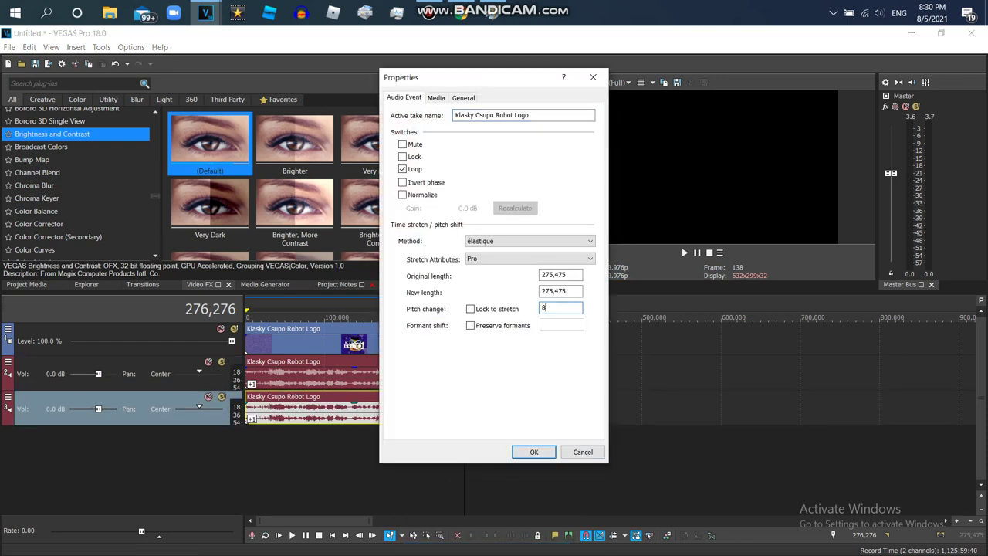
pyautogui.click(534, 453)
# Step: Play back the clip from the start to check the effect with both audio tracks
pyautogui.doubleClick(577, 402)
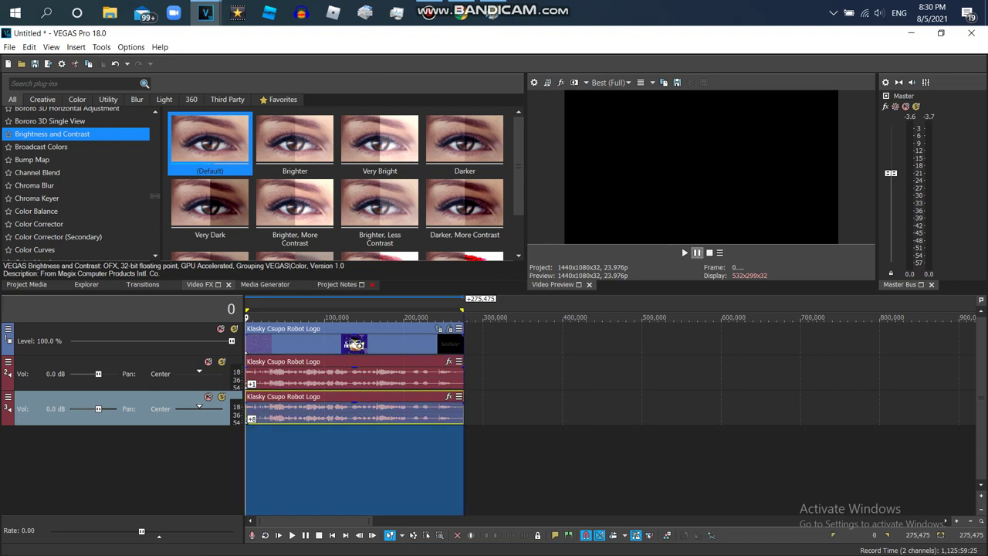
pyautogui.press('space')
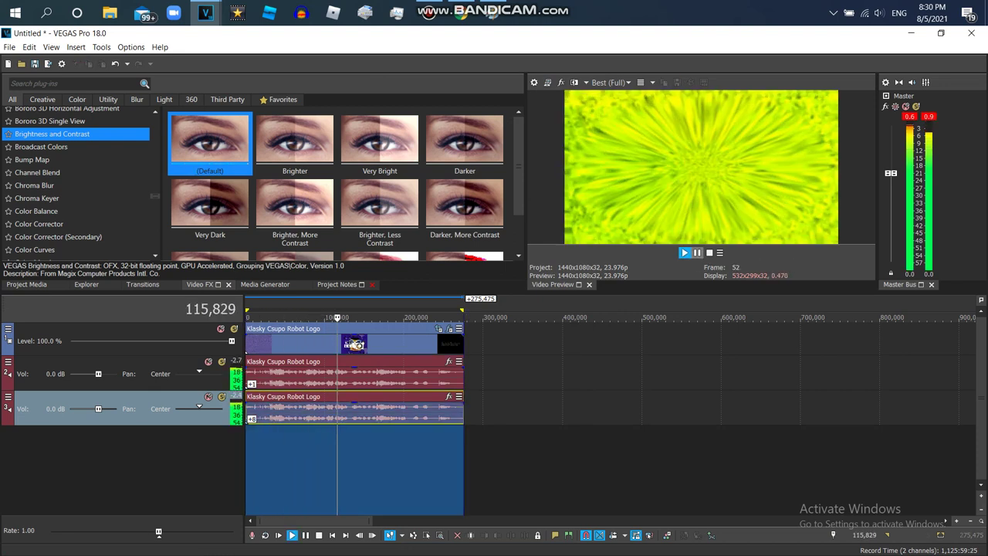
pyautogui.rightClick(316, 410)
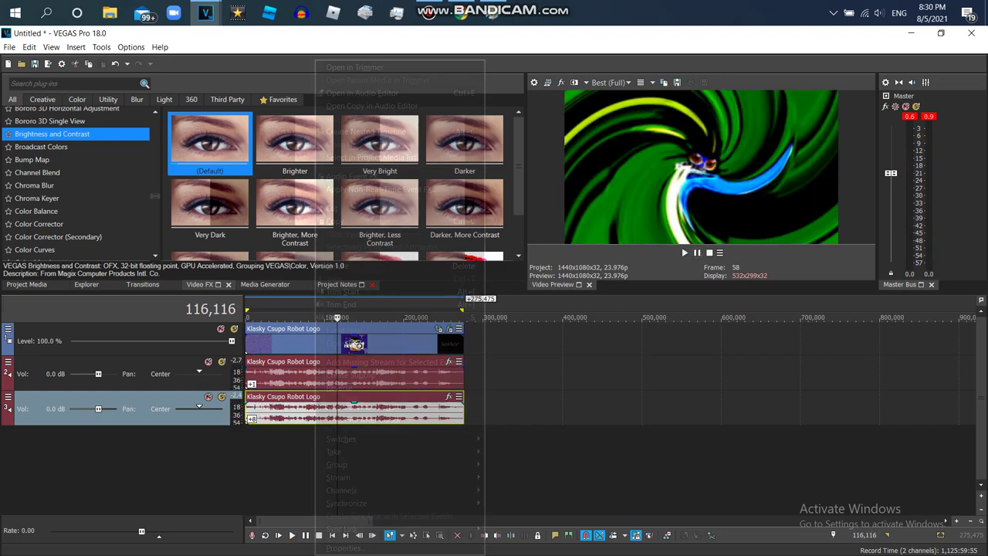
# Step: Switch to Chrome, open YouTube in a new tab and search for "g major 145"
pyautogui.click(461, 14)
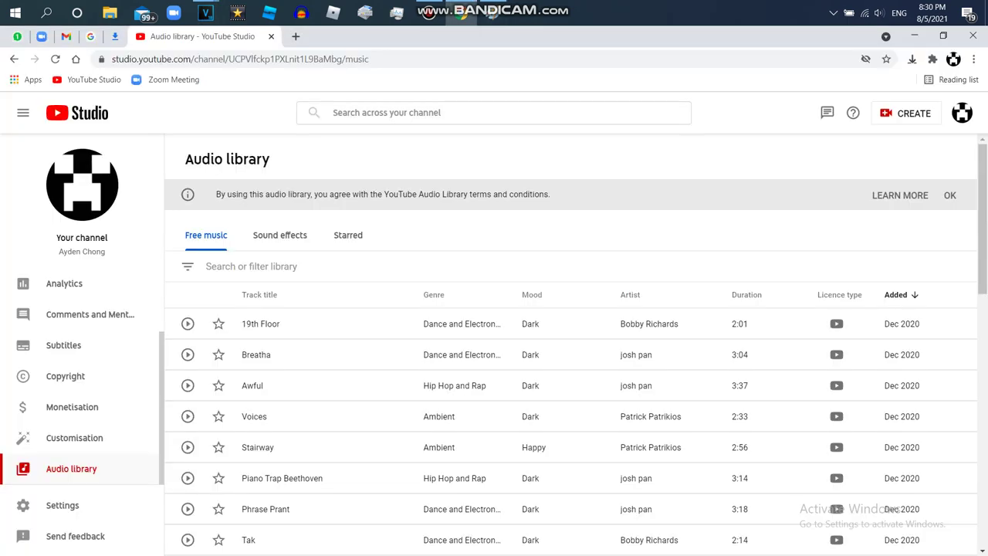
pyautogui.hotkey('ctrl', 't')
pyautogui.click(421, 347)
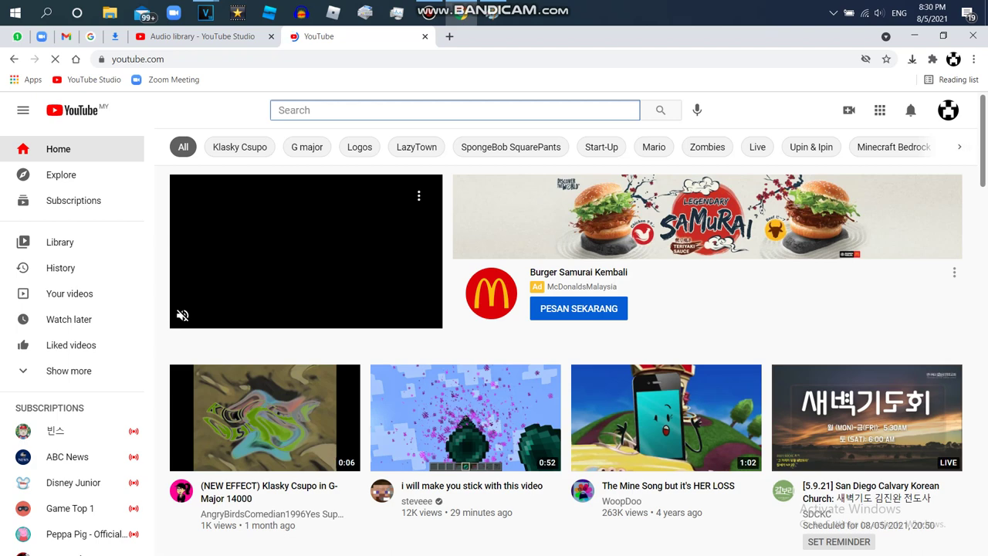
pyautogui.write('g major')
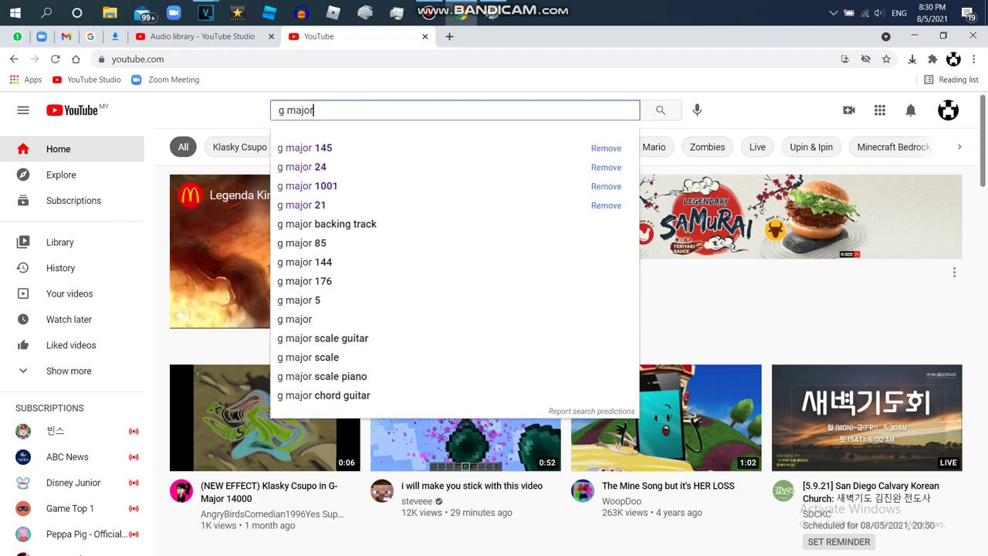
pyautogui.write(' 145')
pyautogui.press('Return')
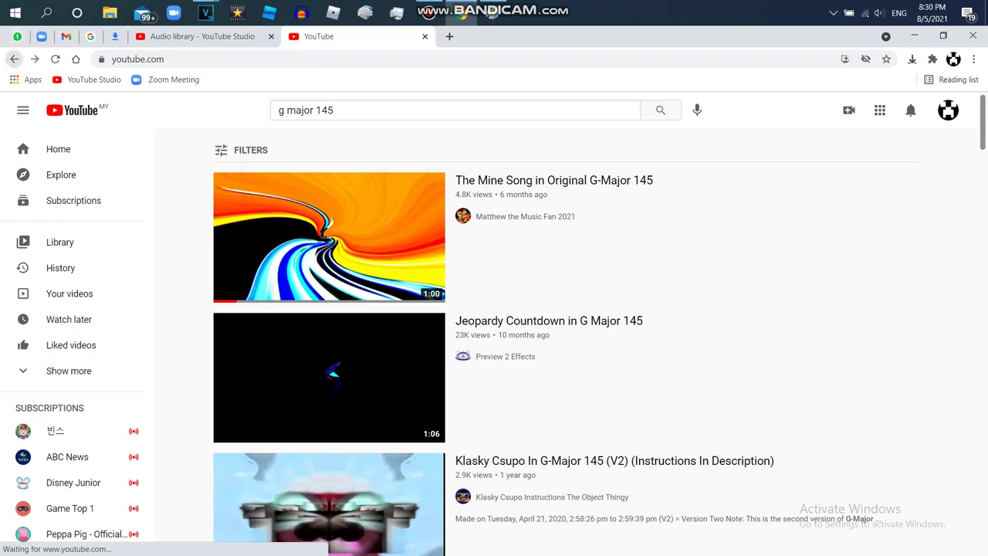
pyautogui.hotkey('alt', 'Left')
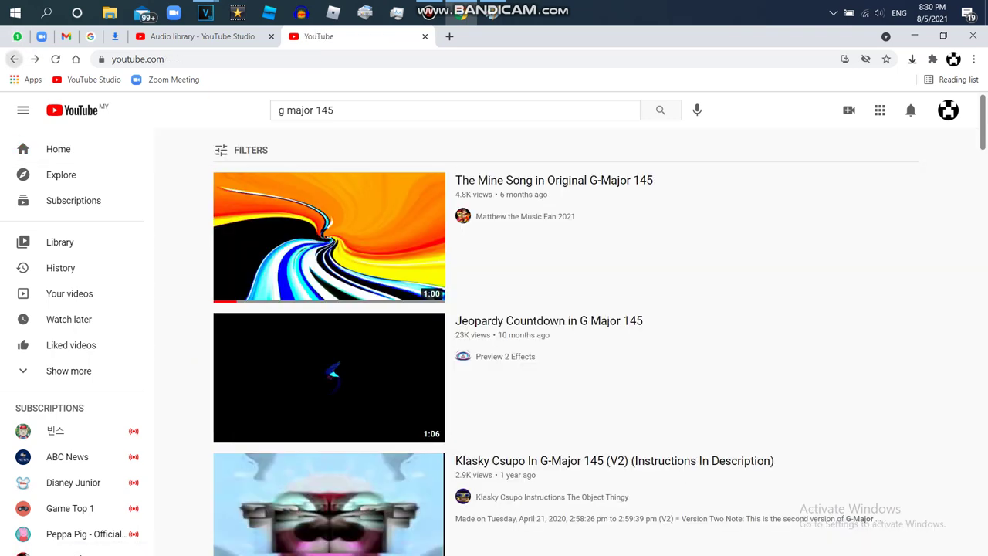
pyautogui.hotkey('alt', 'Right')
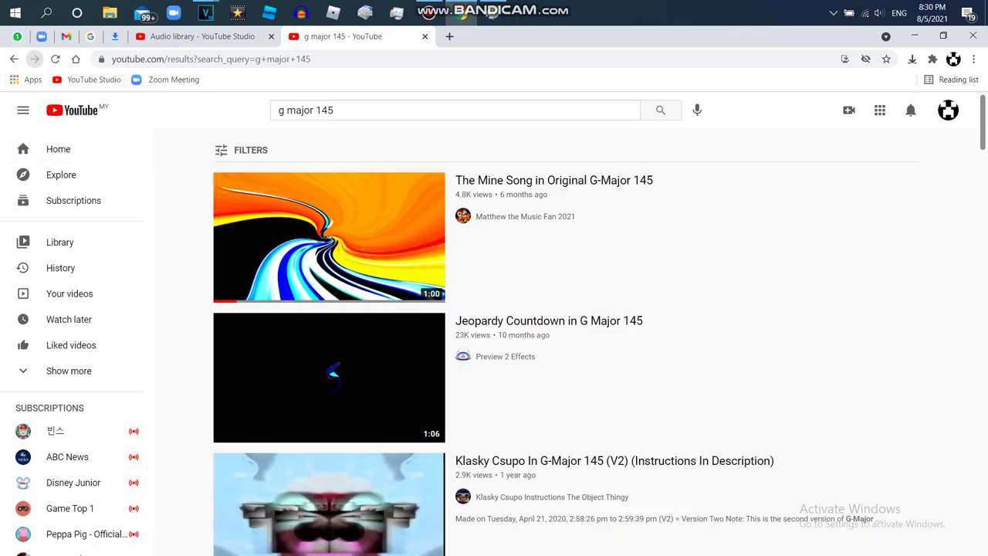
# Step: Open "Klasky Csupo In G-Major 145 (Instructions In Description)" and read the AudioFX pitch settings in its expanded description
pyautogui.scroll(-2, 570, 324)
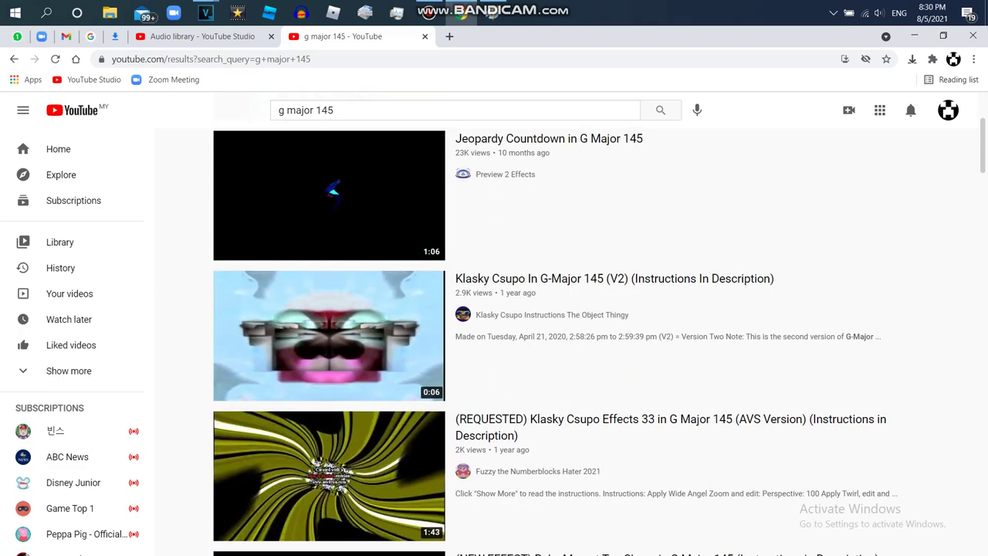
pyautogui.scroll(-5, 551, 339)
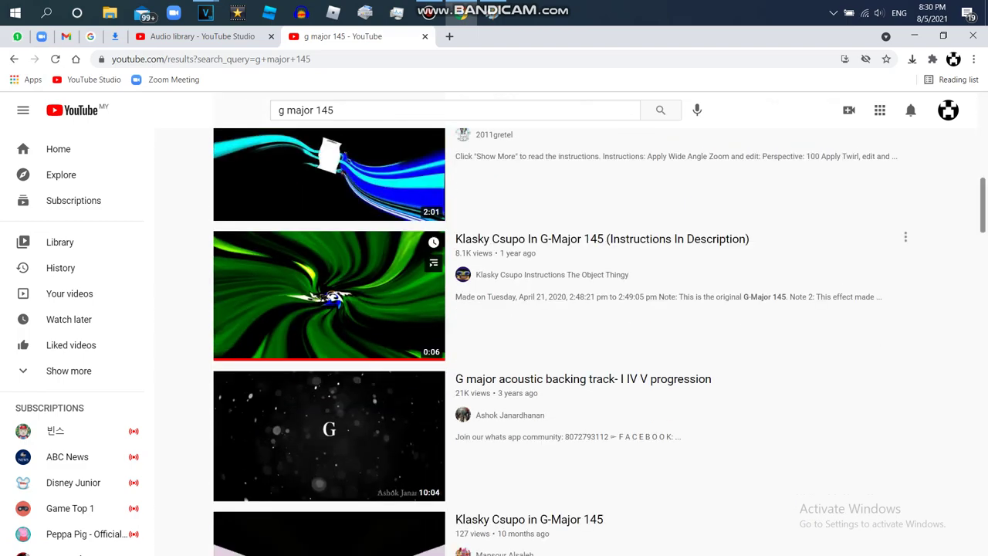
pyautogui.click(329, 296)
pyautogui.scroll(-3, 329, 296)
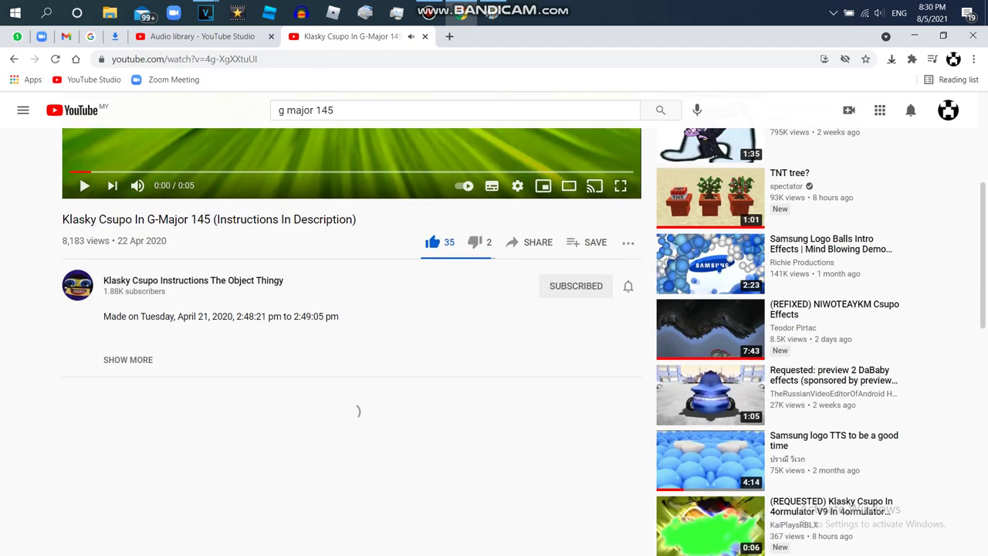
pyautogui.click(128, 309)
pyautogui.scroll(-2, 128, 308)
pyautogui.scroll(-8, 494, 340)
pyautogui.scroll(-1, 494, 339)
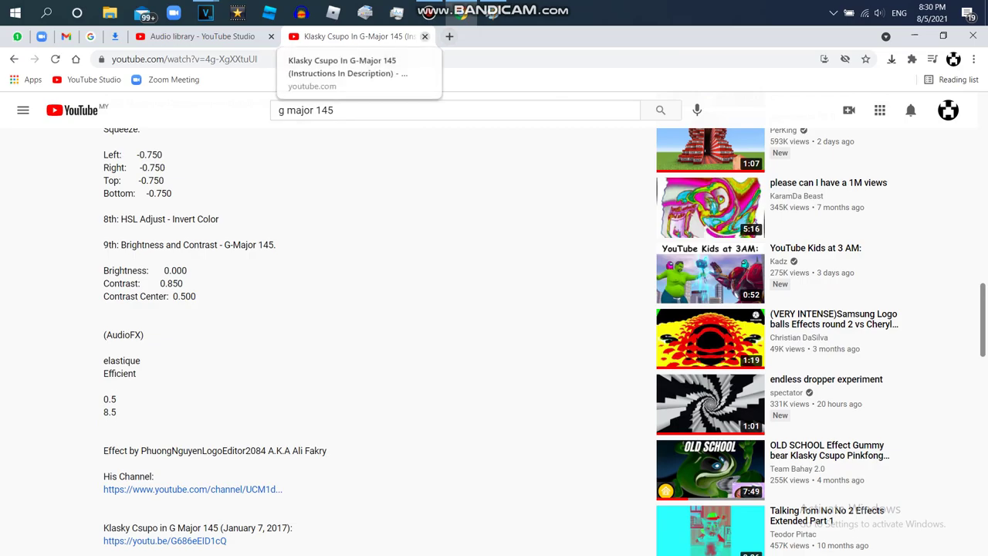
# Step: Switch back to VEGAS Pro and set the first audio event's pitch change to 0.5
pyautogui.click(202, 36)
pyautogui.click(205, 13)
pyautogui.click(133, 75)
pyautogui.rightClick(288, 382)
pyautogui.click(324, 540)
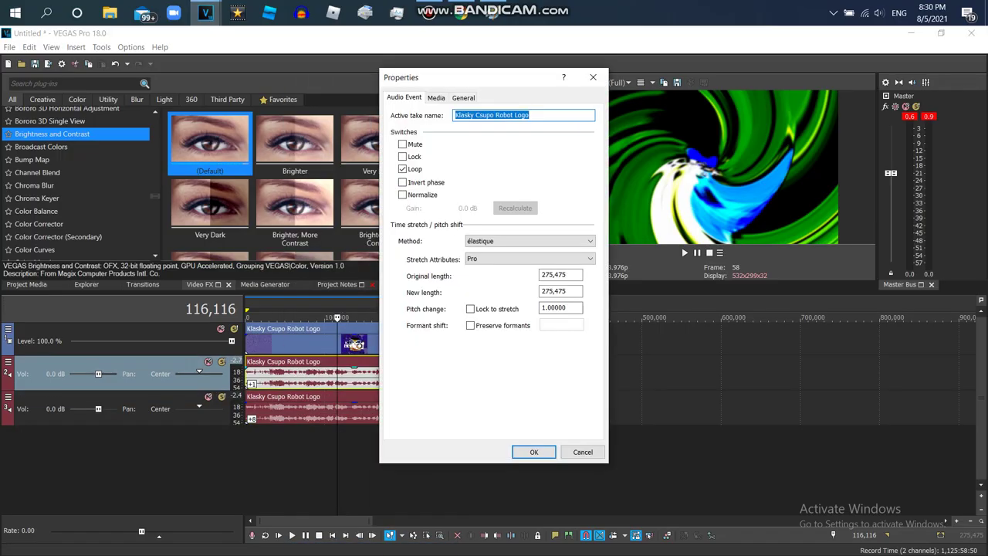
pyautogui.doubleClick(556, 308)
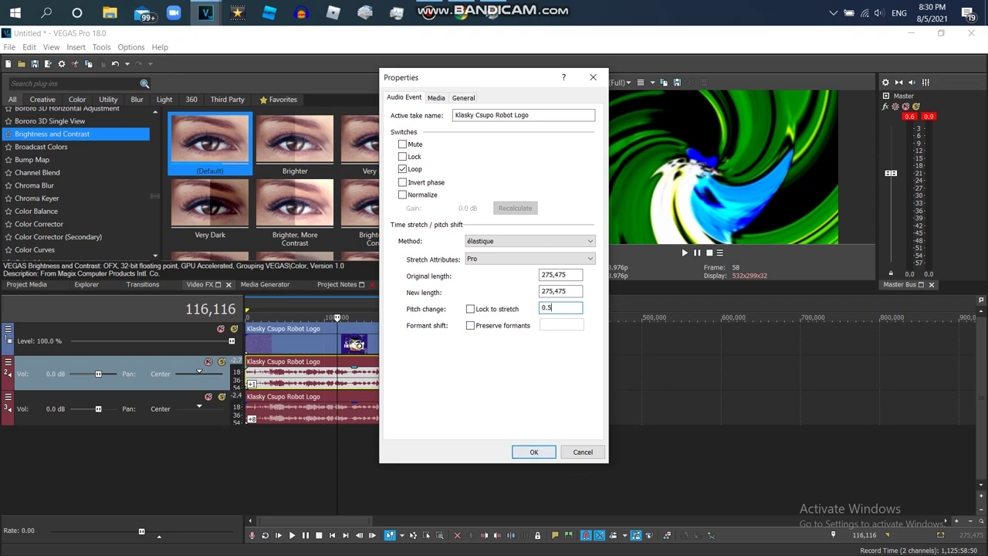
pyautogui.press('Return')
# Step: Set the duplicated audio event's pitch change to 8.5 and play back the clip to its end
pyautogui.rightClick(302, 408)
pyautogui.click(329, 545)
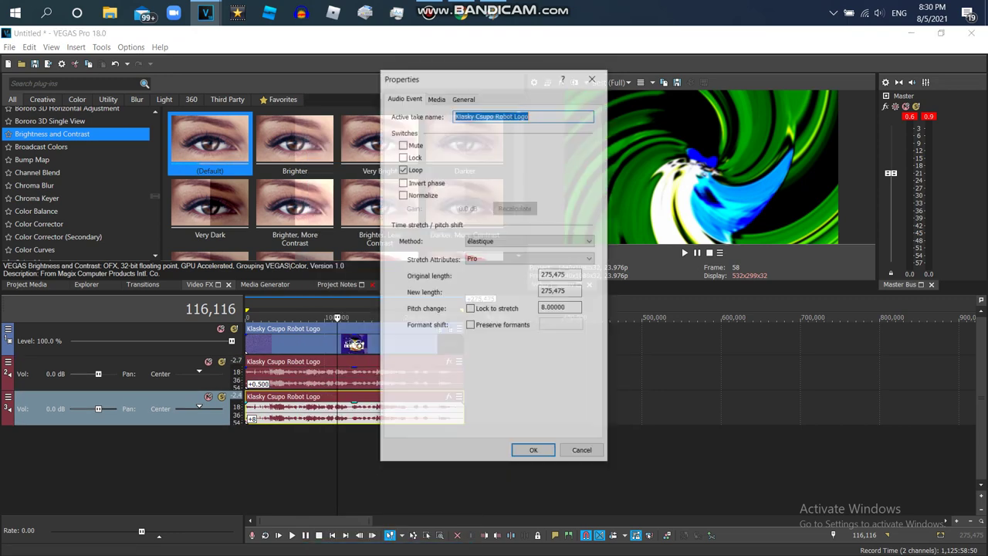
pyautogui.press('Return')
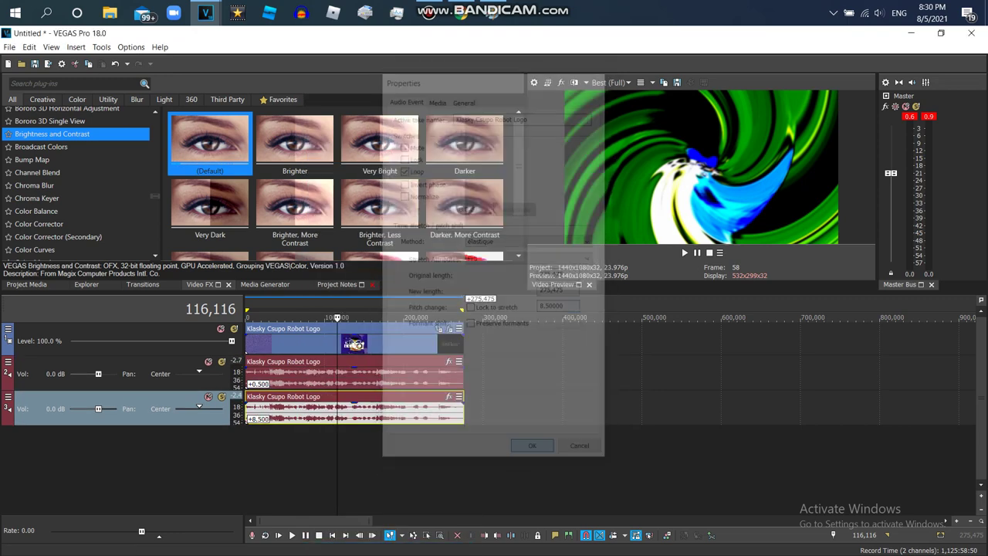
pyautogui.press('space')
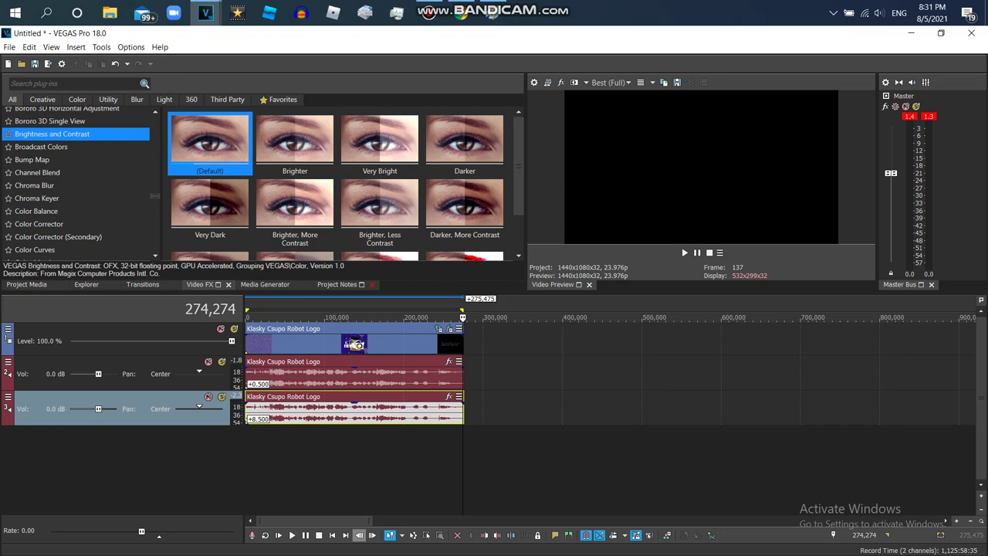
pyautogui.press('Left')
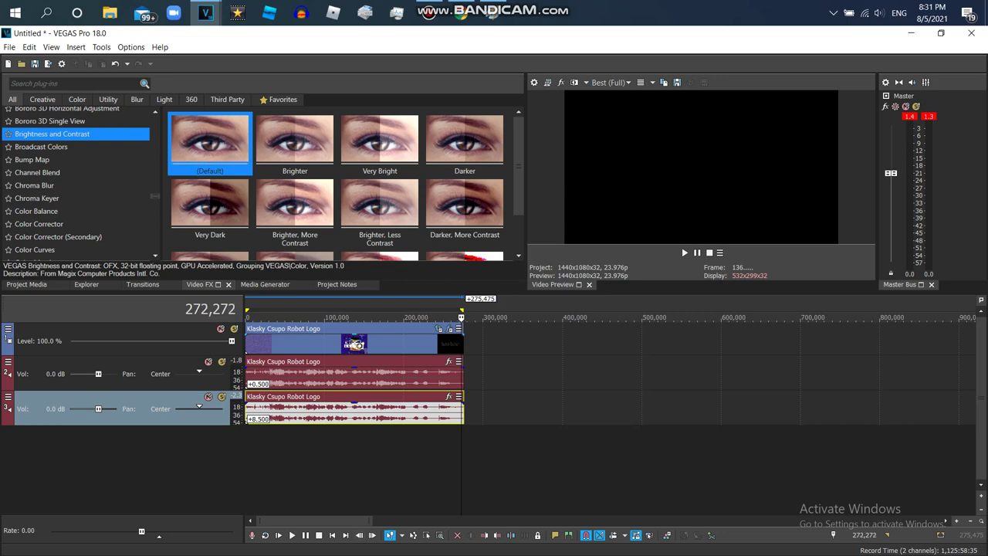
# Step: Open the video event's effects window and reposition it over the timeline
pyautogui.click(449, 329)
pyautogui.moveTo(455, 350); pyautogui.dragTo(430, 321)
pyautogui.moveTo(65, 320); pyautogui.dragTo(125, 199)
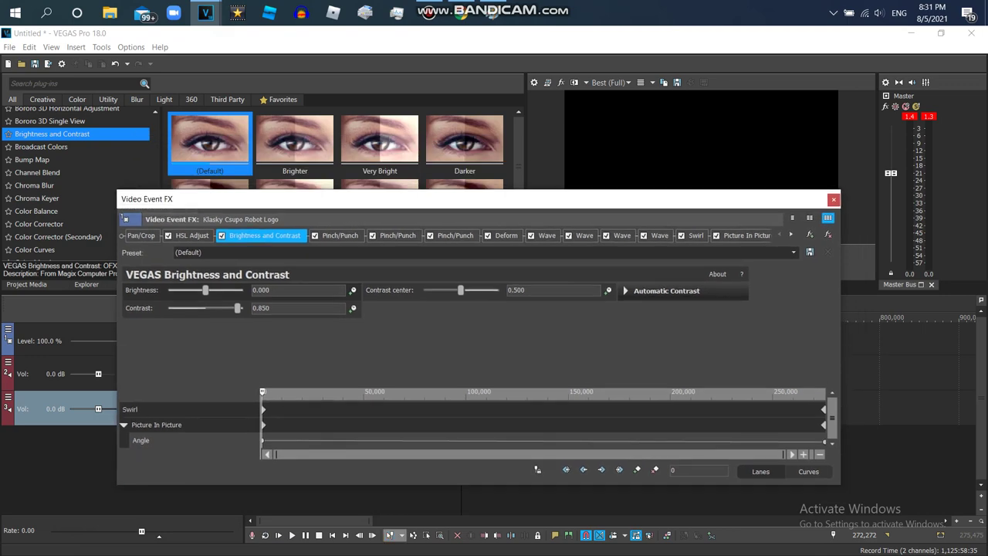